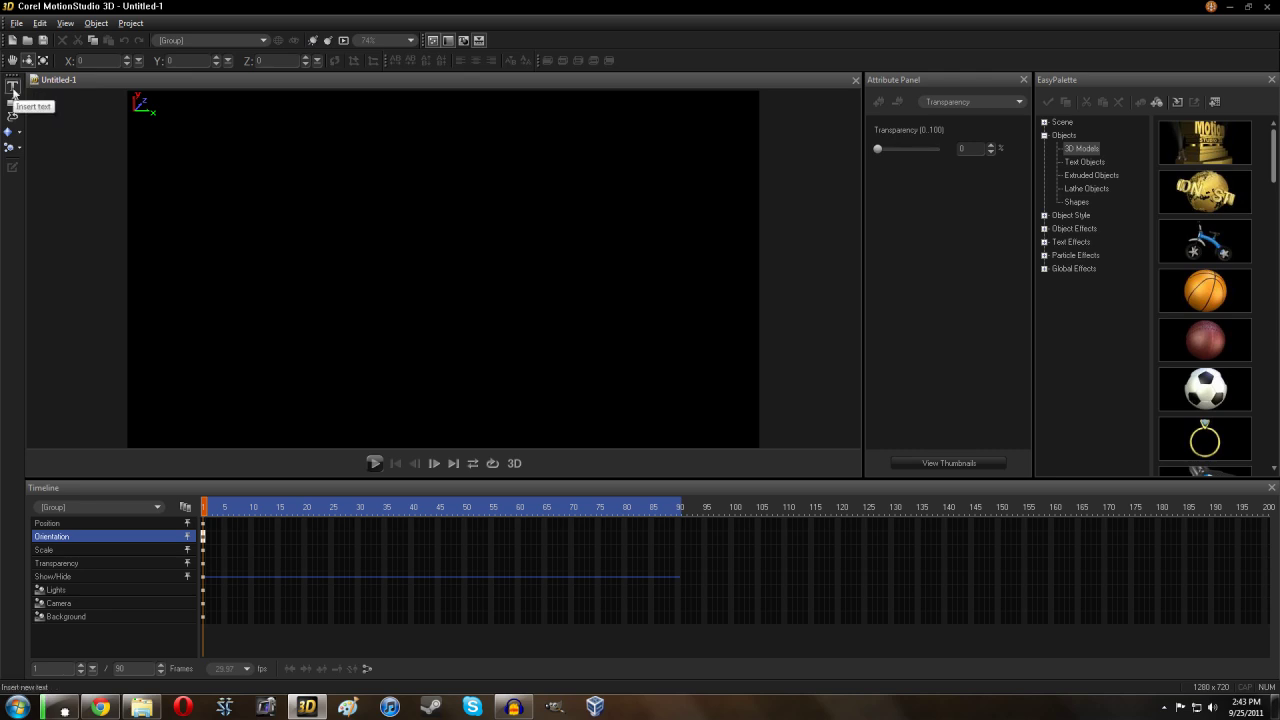
# Step: Insert a 3D text object reading 'D3Live' in the Daniel font into the scene
pyautogui.click(14, 87)
pyautogui.click(13, 88)
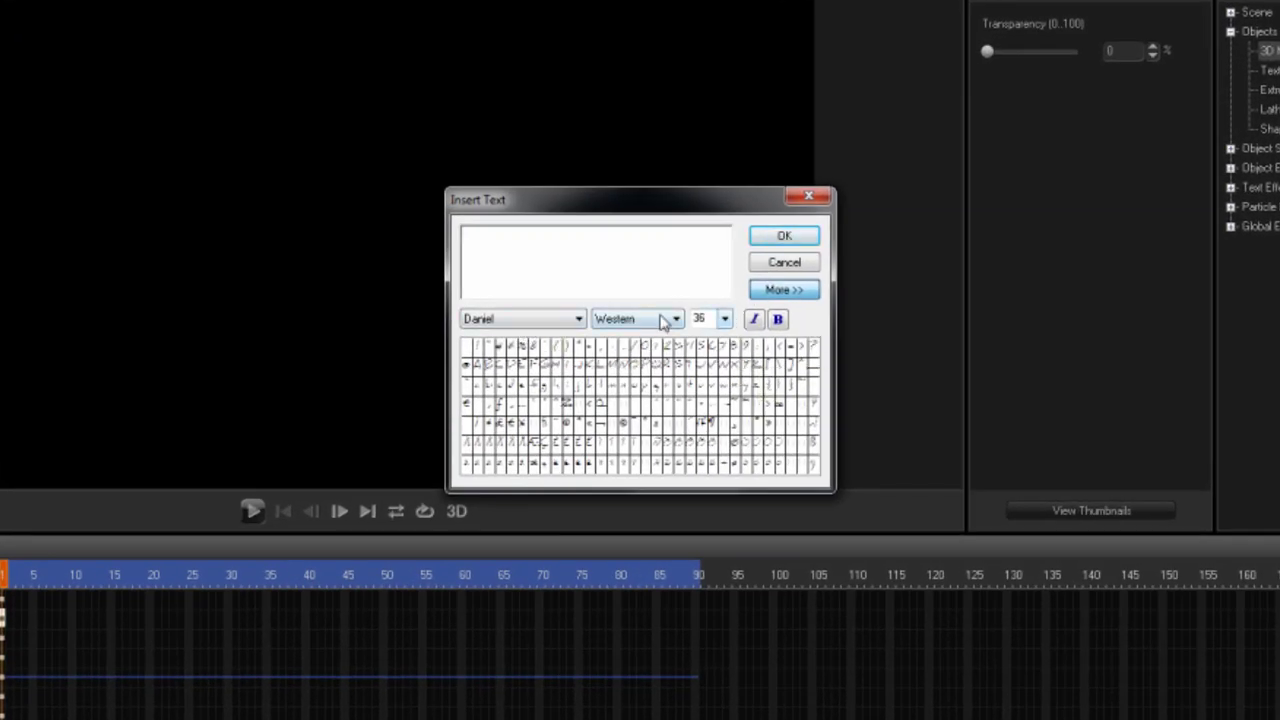
pyautogui.write('D')
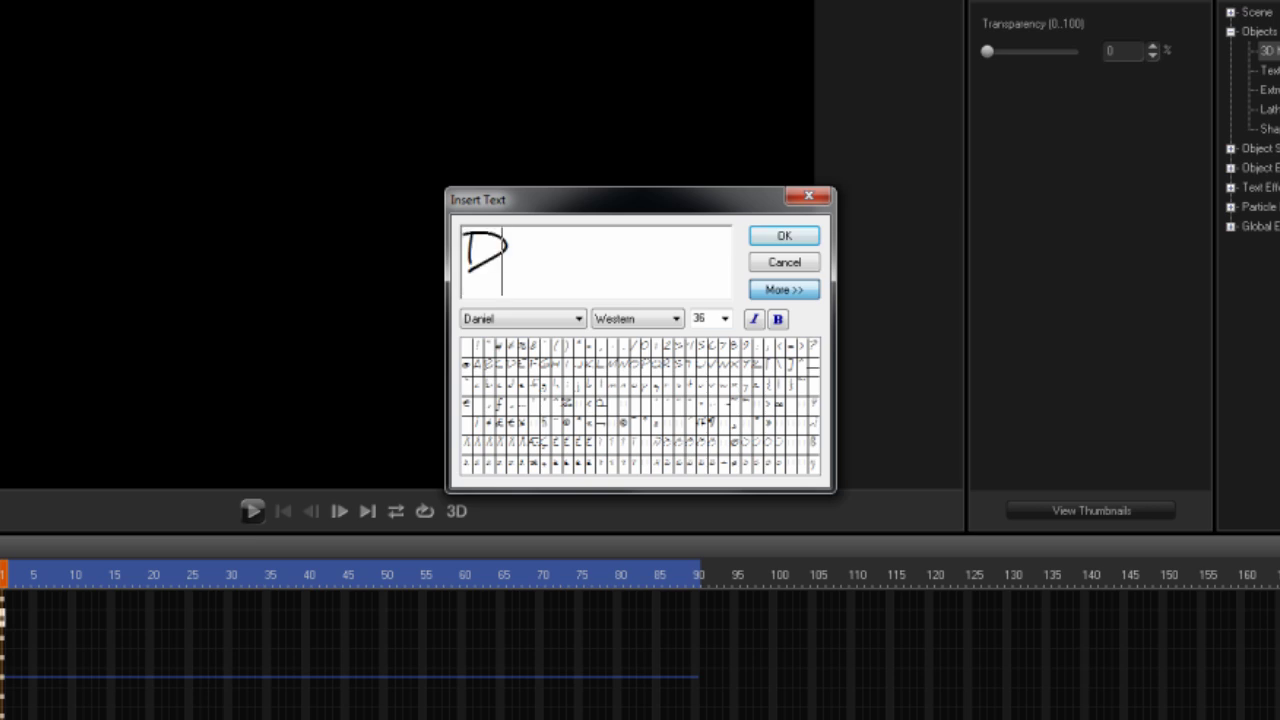
pyautogui.write('3Live')
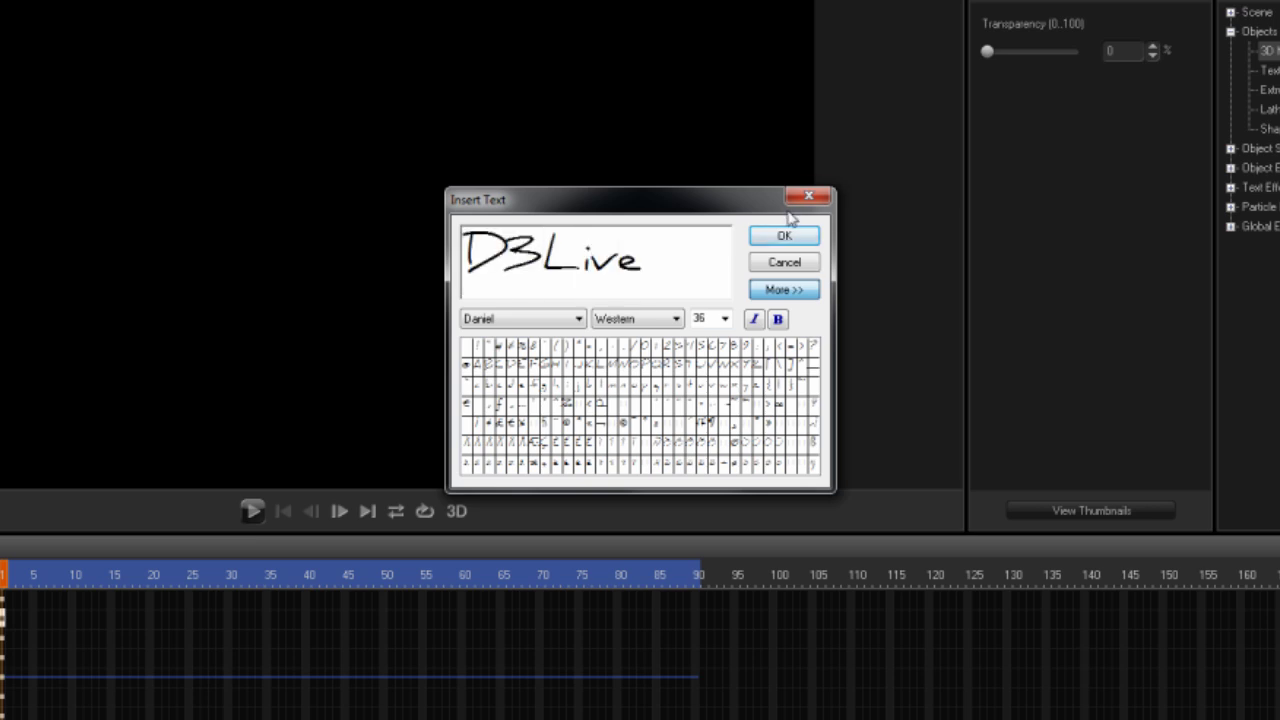
pyautogui.click(784, 235)
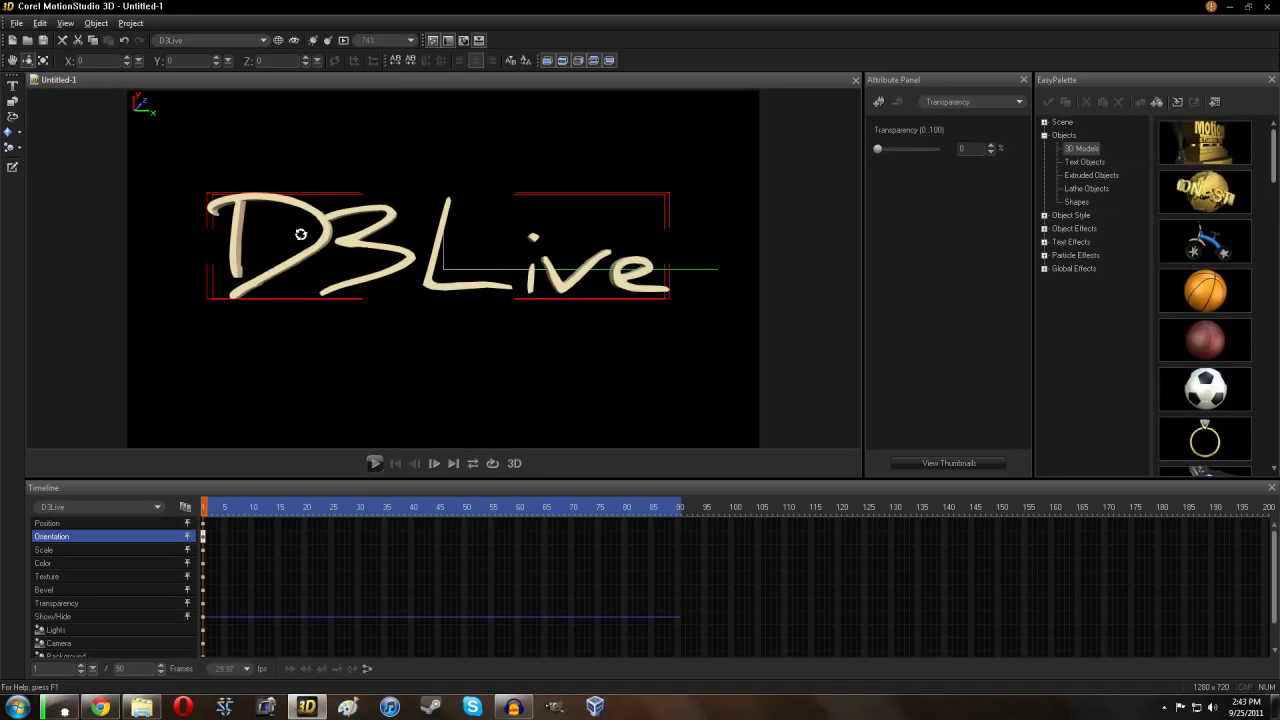
# Step: Tilt the D3Live text, then undo back to its original front-facing orientation
pyautogui.moveTo(650, 262); pyautogui.dragTo(243, 151)
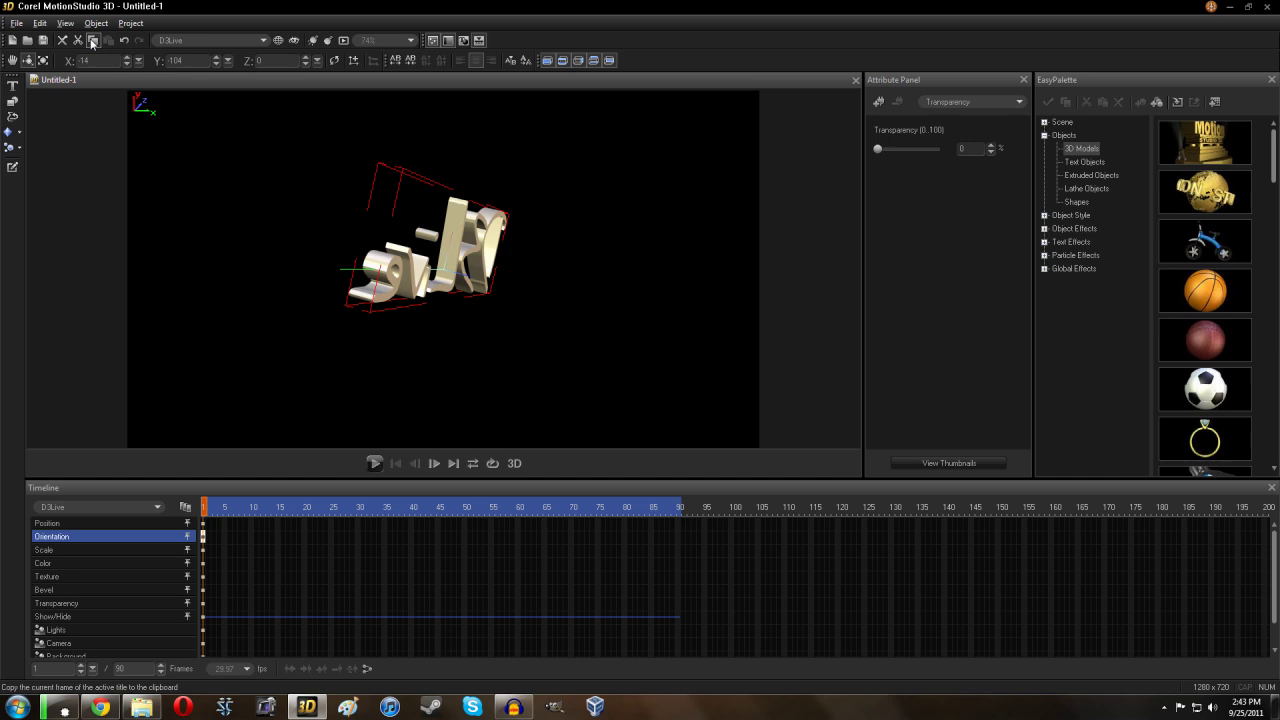
pyautogui.click(124, 40)
pyautogui.click(124, 40)
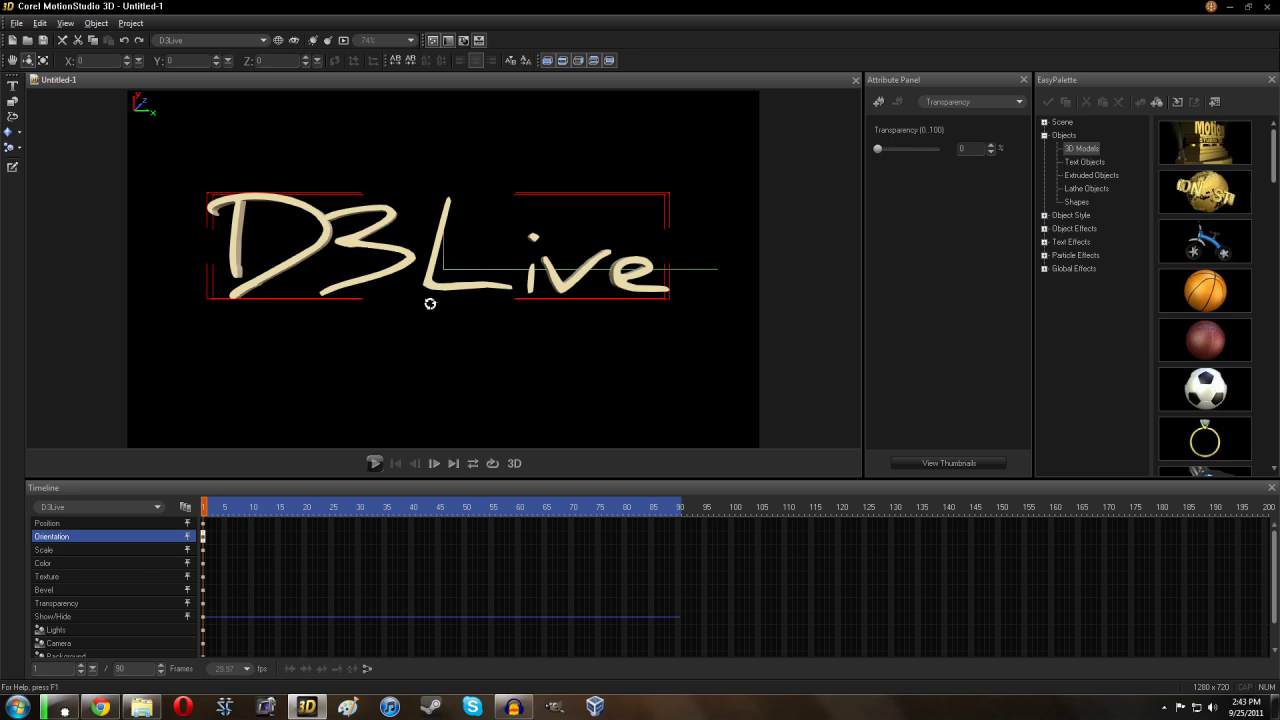
# Step: Set the D3Live text's surface colour to black
pyautogui.click(69, 560)
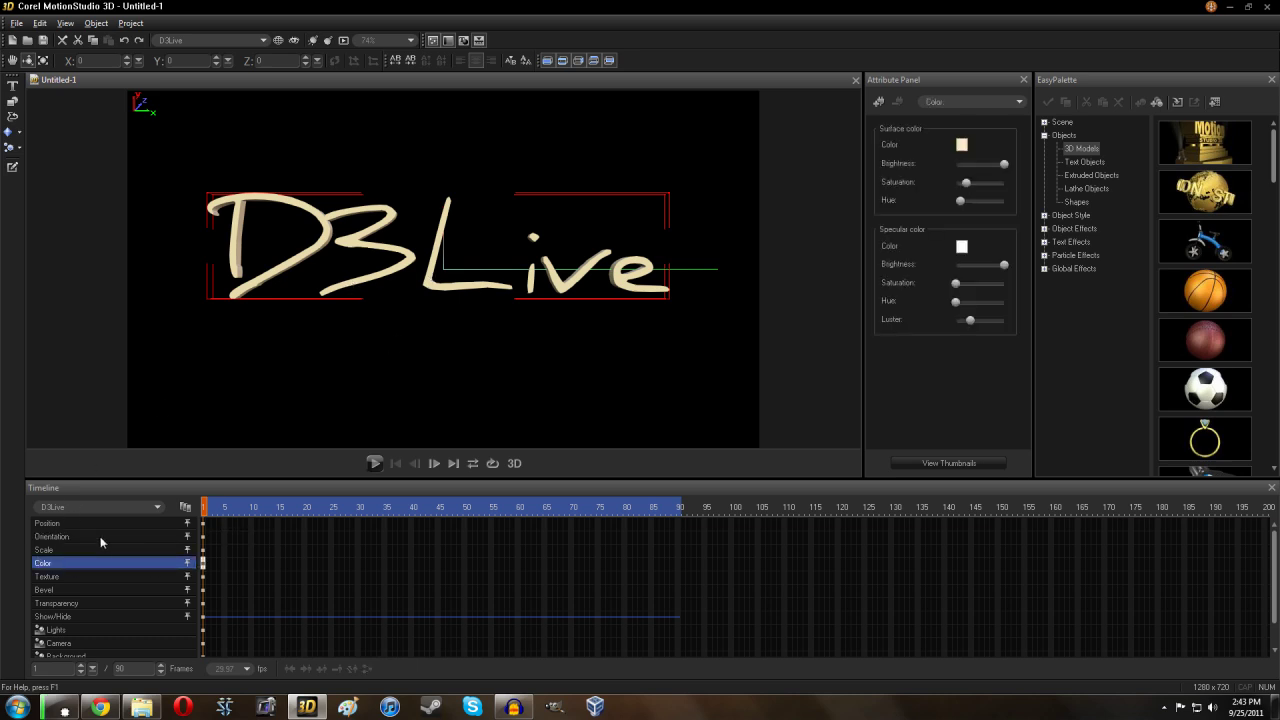
pyautogui.click(961, 145)
pyautogui.click(1041, 202)
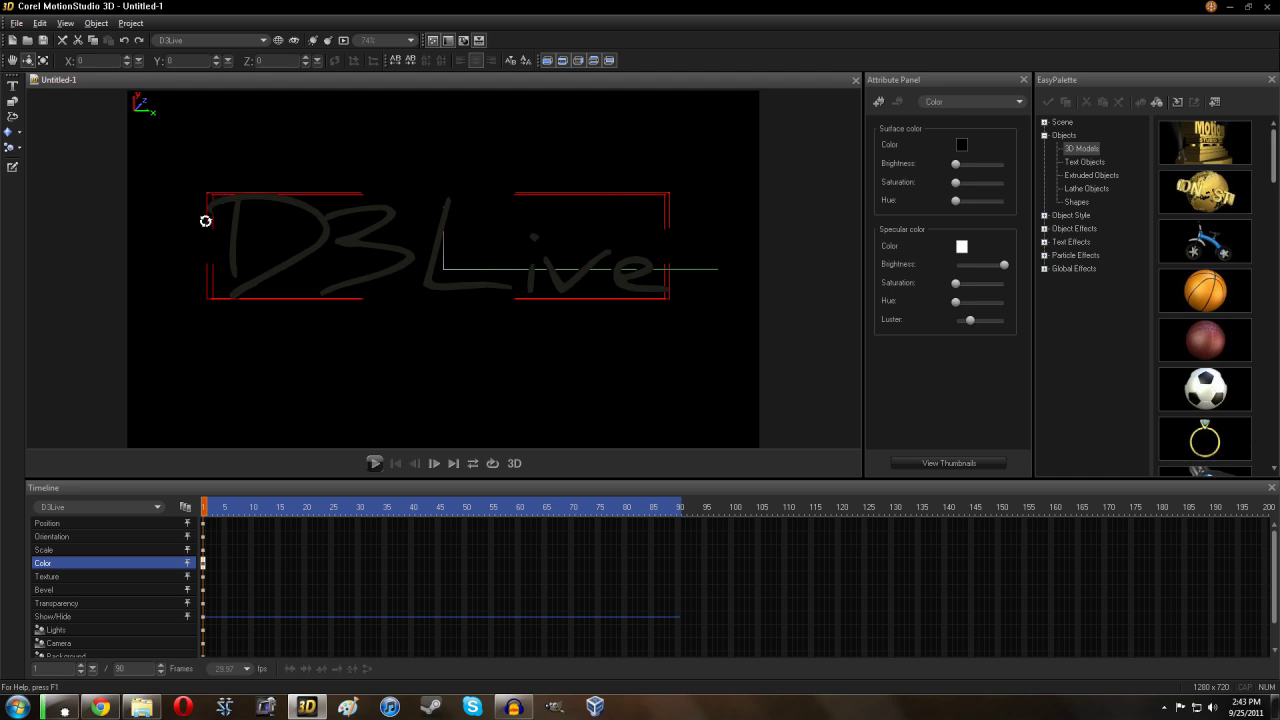
# Step: Make the scene background white and try the Magic Texture background mode
pyautogui.click(96, 656)
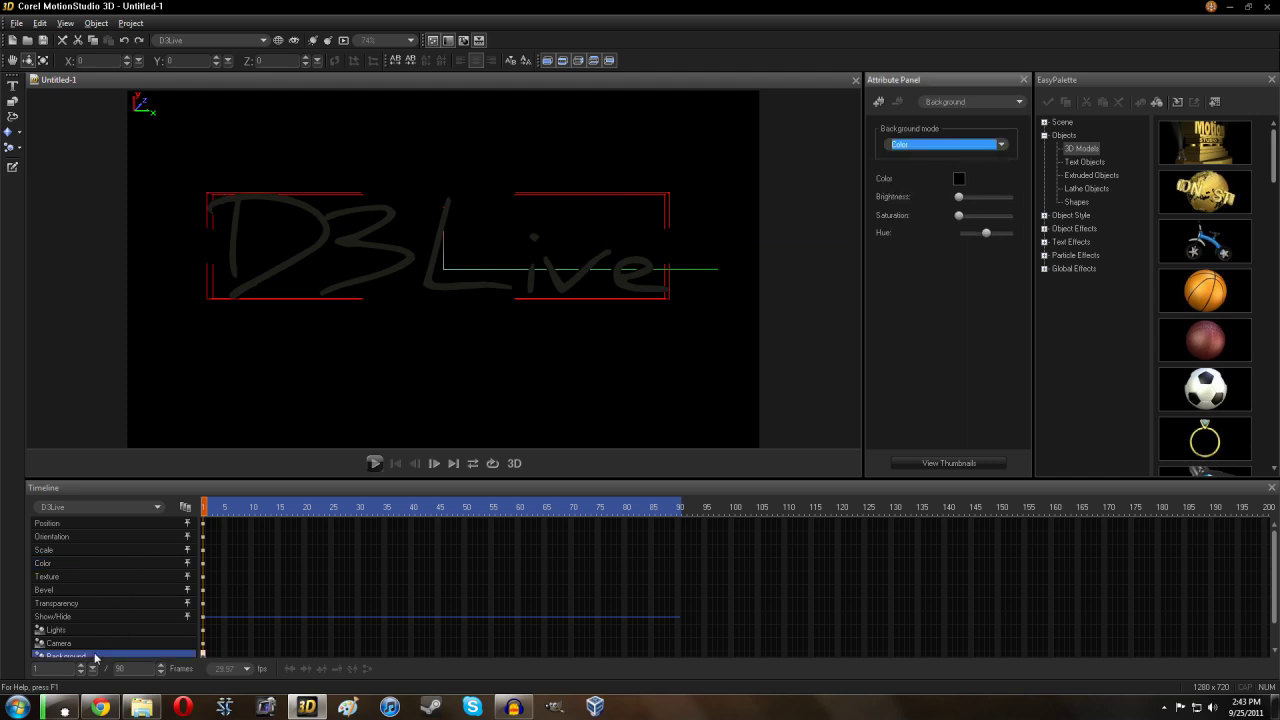
pyautogui.click(960, 179)
pyautogui.click(1038, 206)
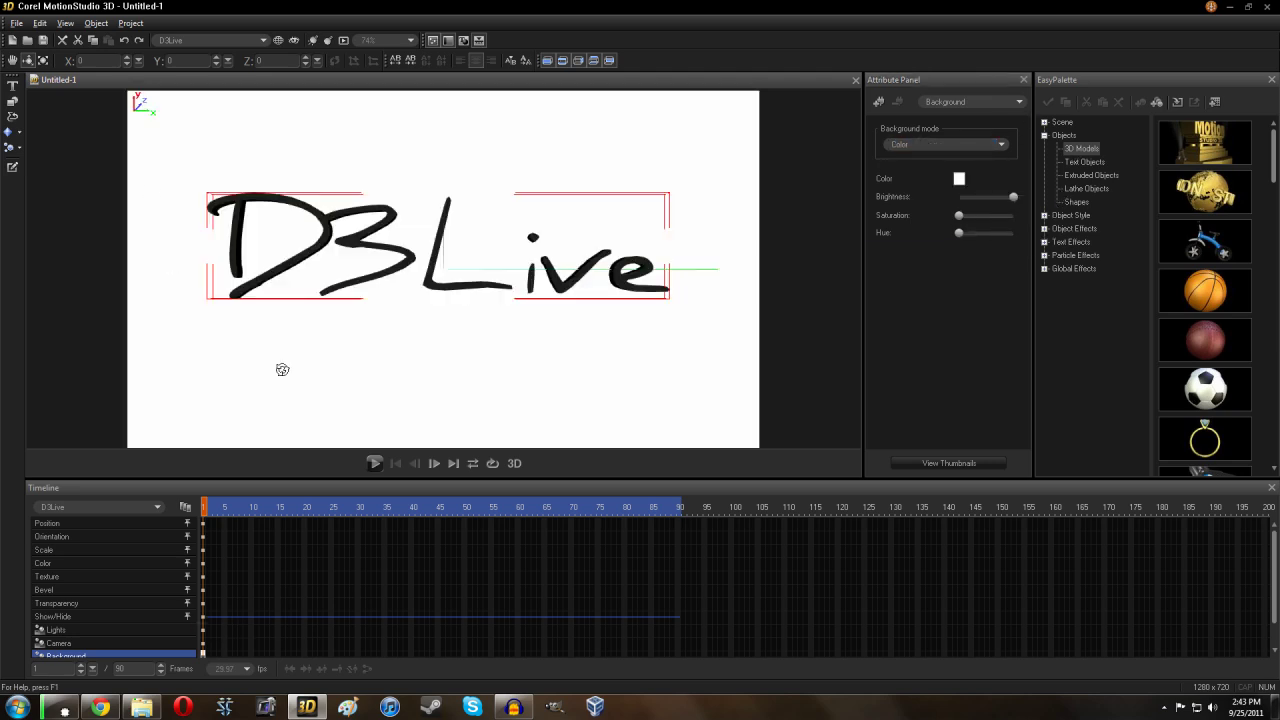
pyautogui.click(988, 145)
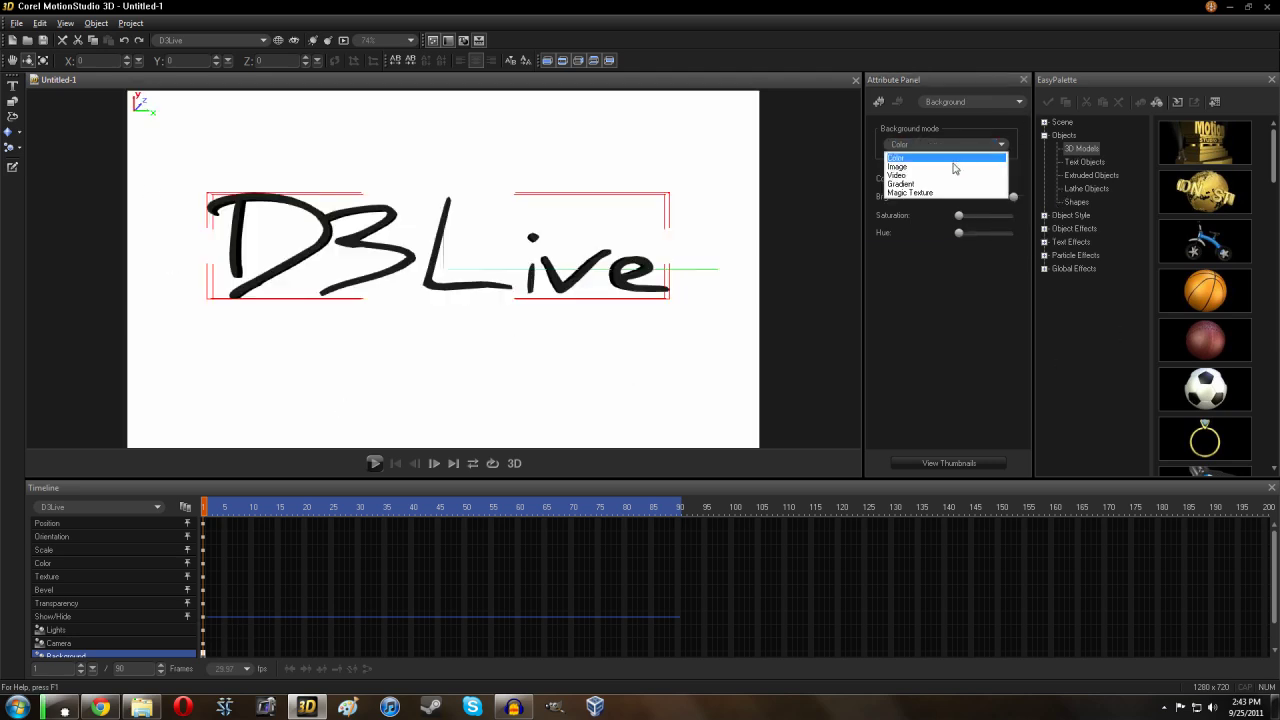
pyautogui.click(948, 191)
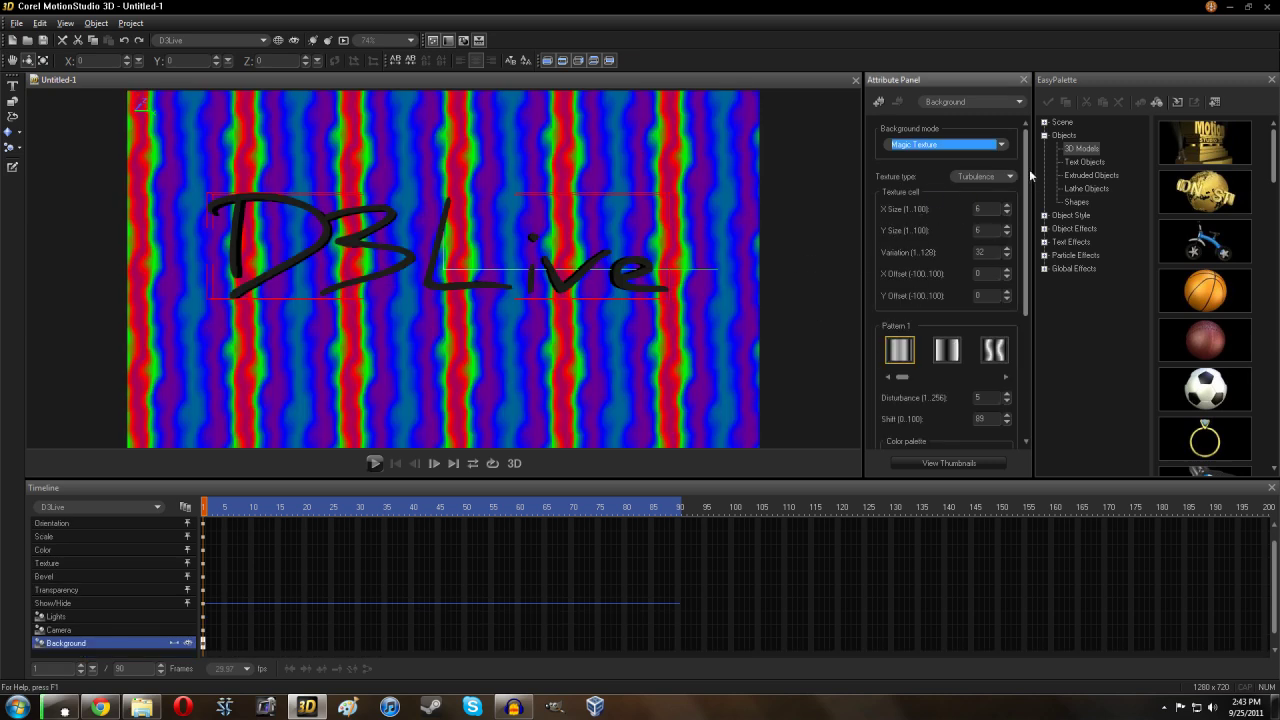
# Step: Switch the background mode to Image and load gradient.jpg from the Desktop
pyautogui.click(1004, 146)
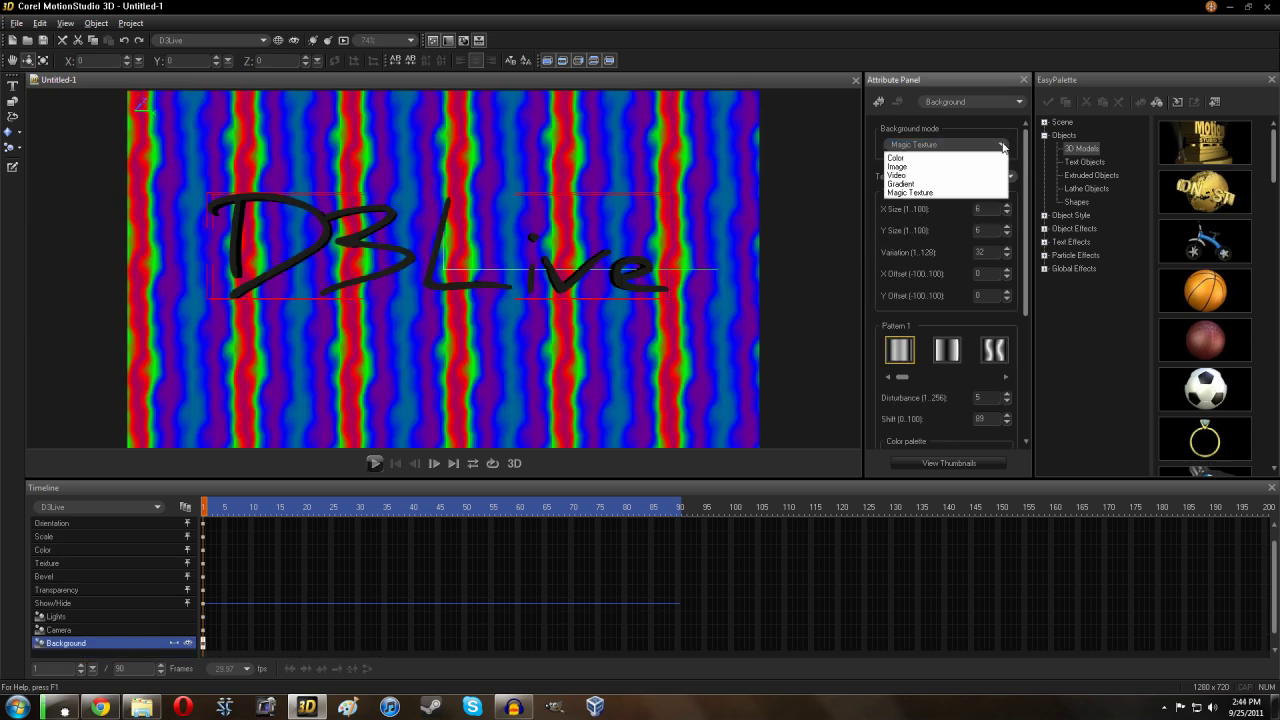
pyautogui.click(937, 167)
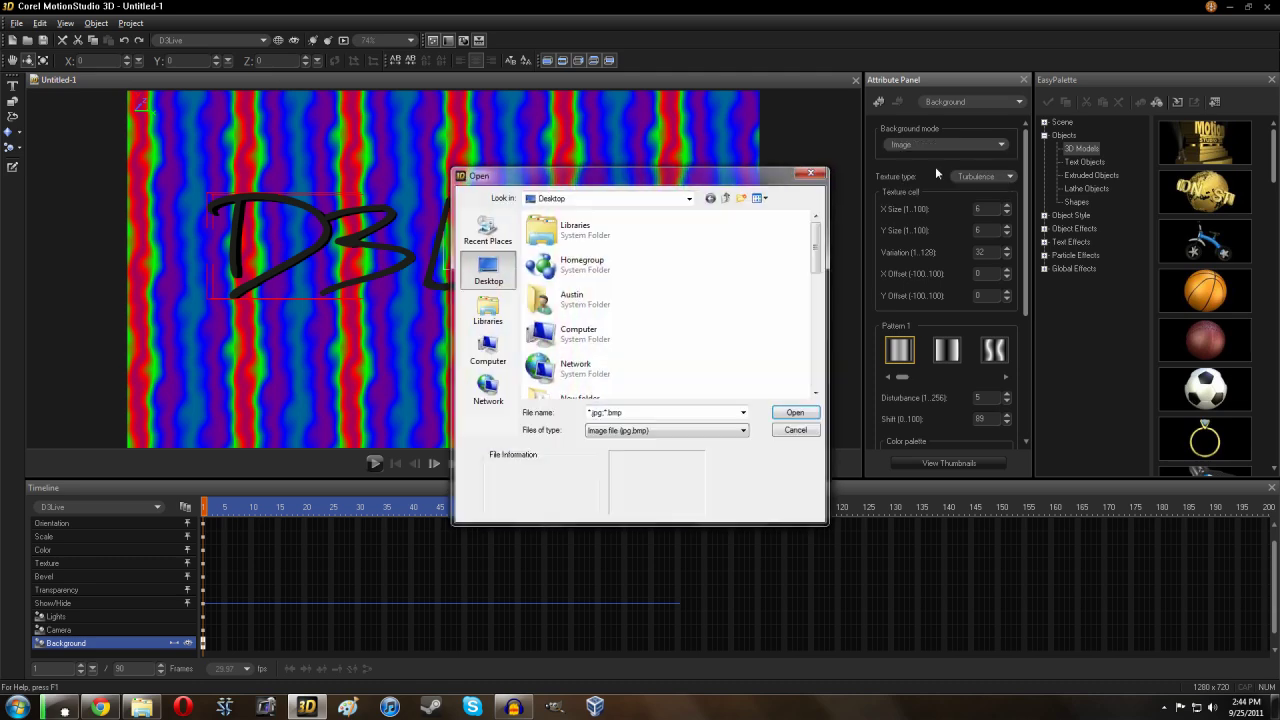
pyautogui.scroll(-3, 592, 357)
pyautogui.click(582, 380)
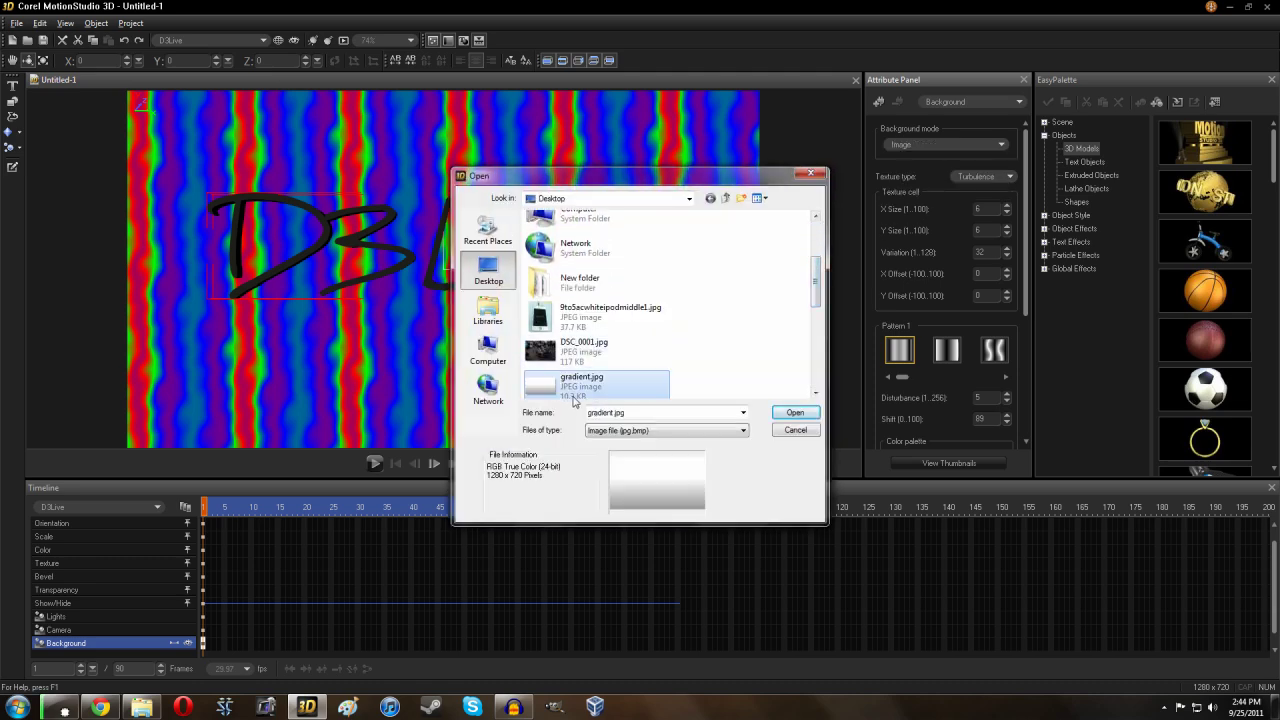
pyautogui.doubleClick(582, 380)
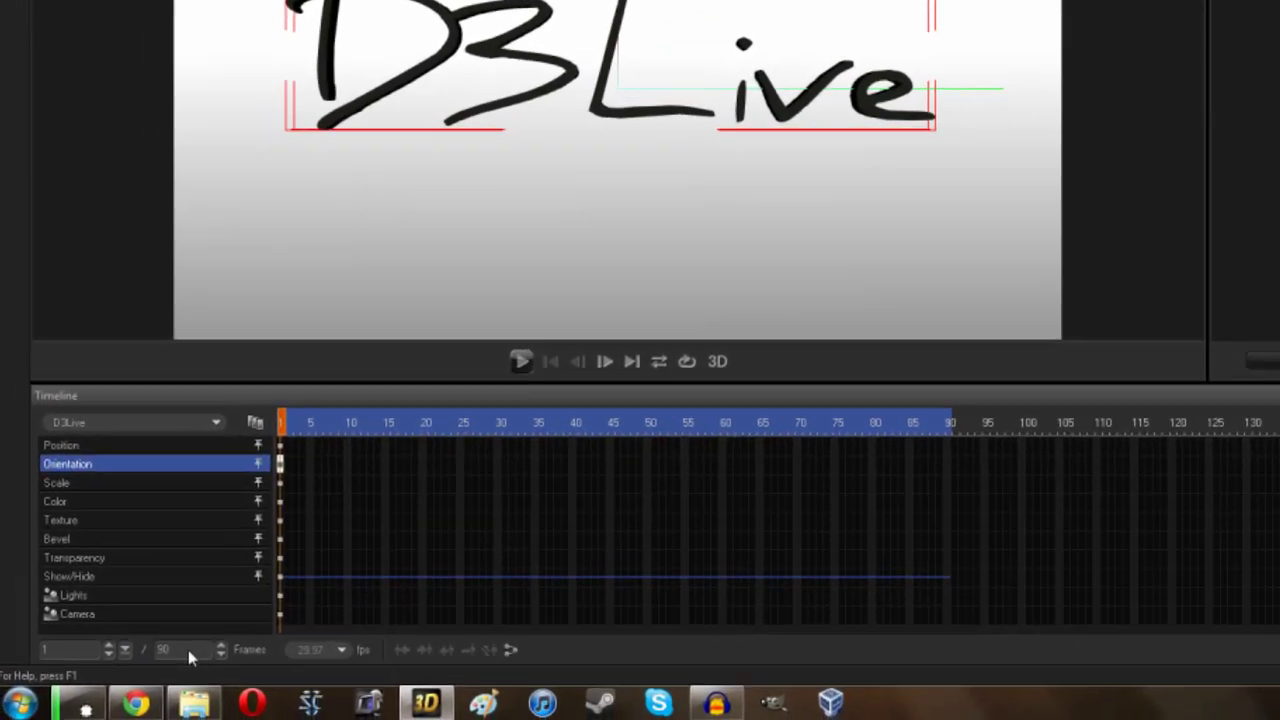
# Step: Change the animation end frame from 90 to 120
pyautogui.press('BackSpace')
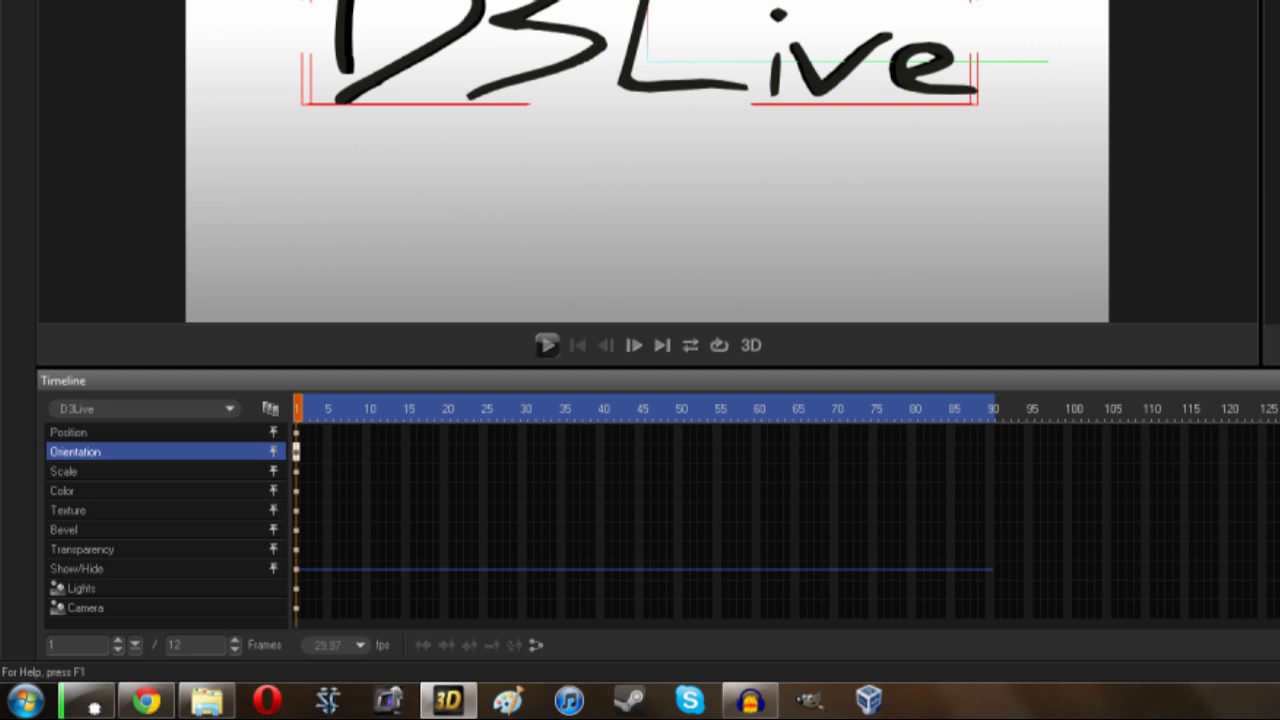
pyautogui.press('Return')
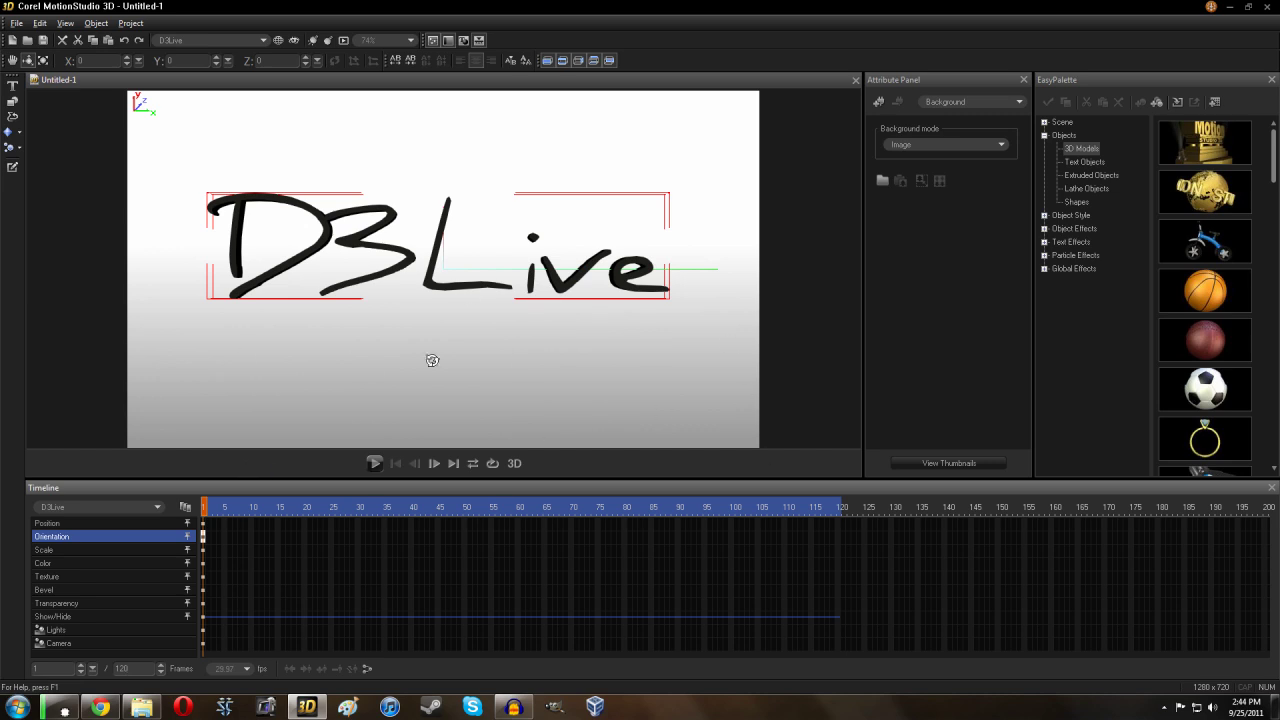
# Step: Preview top, side, bottom and back camera views, then pull the front-view camera back to distance 288
pyautogui.click(97, 642)
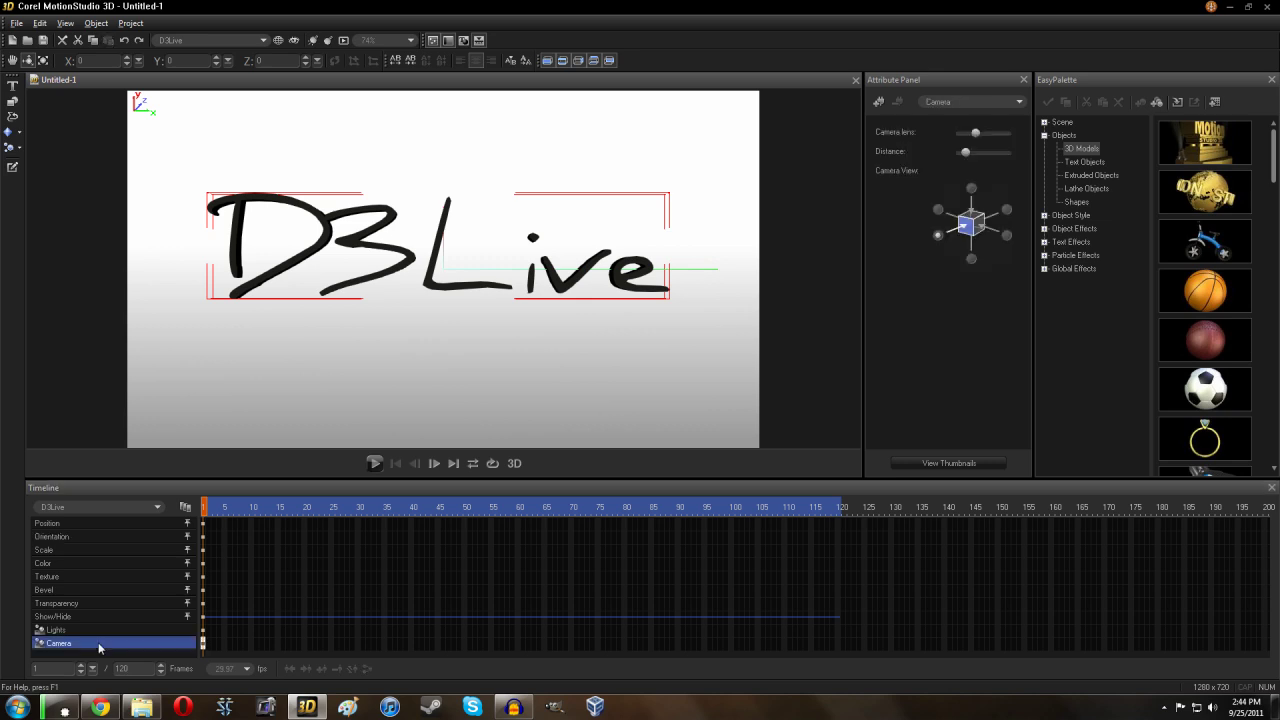
pyautogui.click(970, 190)
pyautogui.click(937, 210)
pyautogui.click(970, 259)
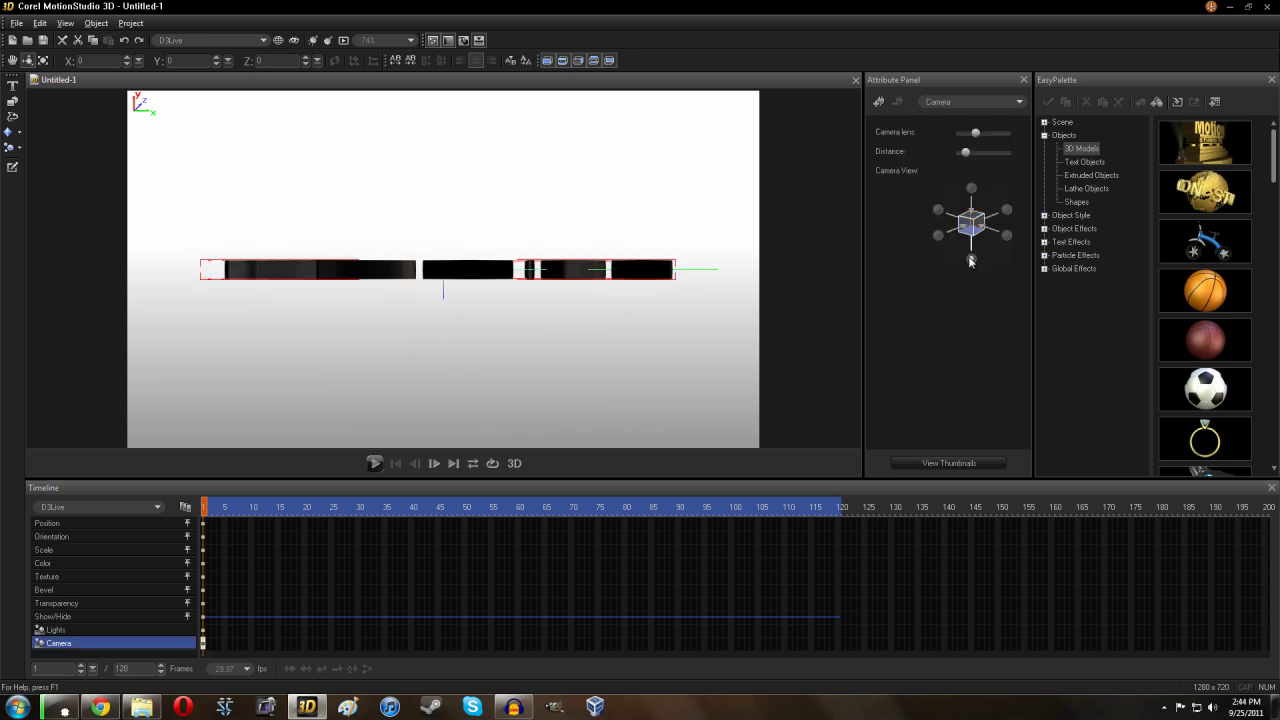
pyautogui.click(1006, 235)
pyautogui.click(1006, 210)
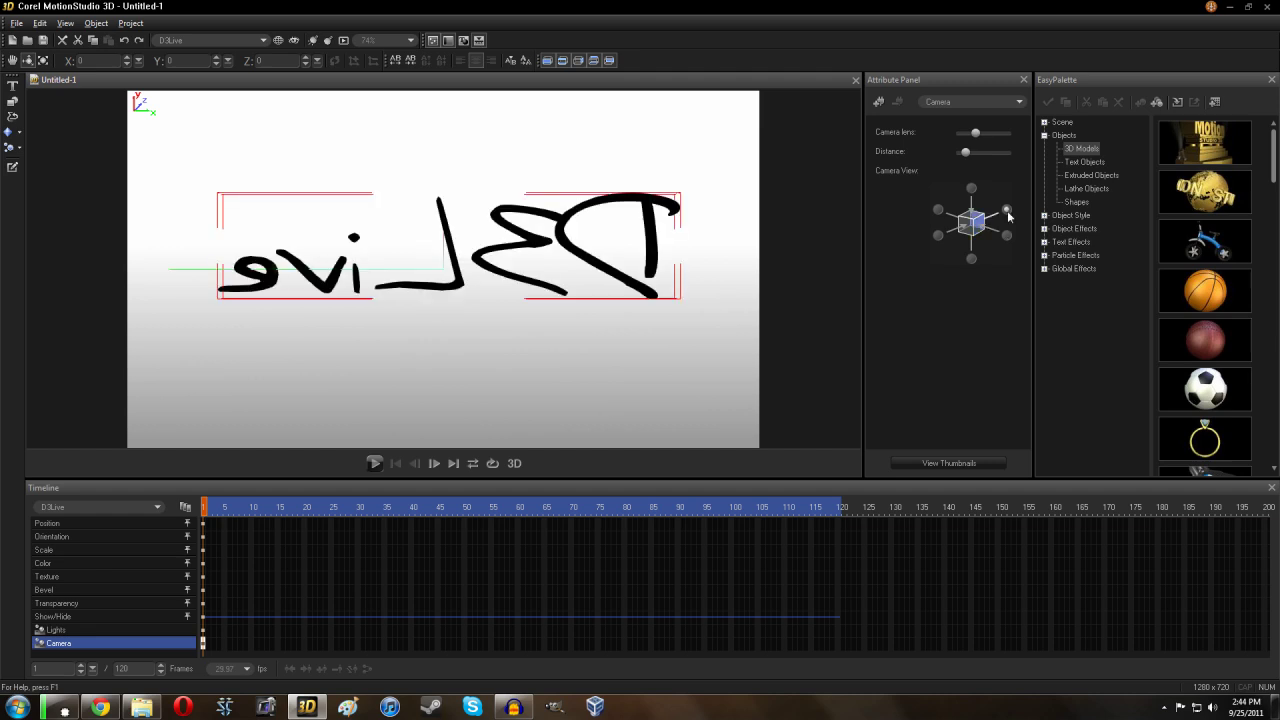
pyautogui.click(937, 235)
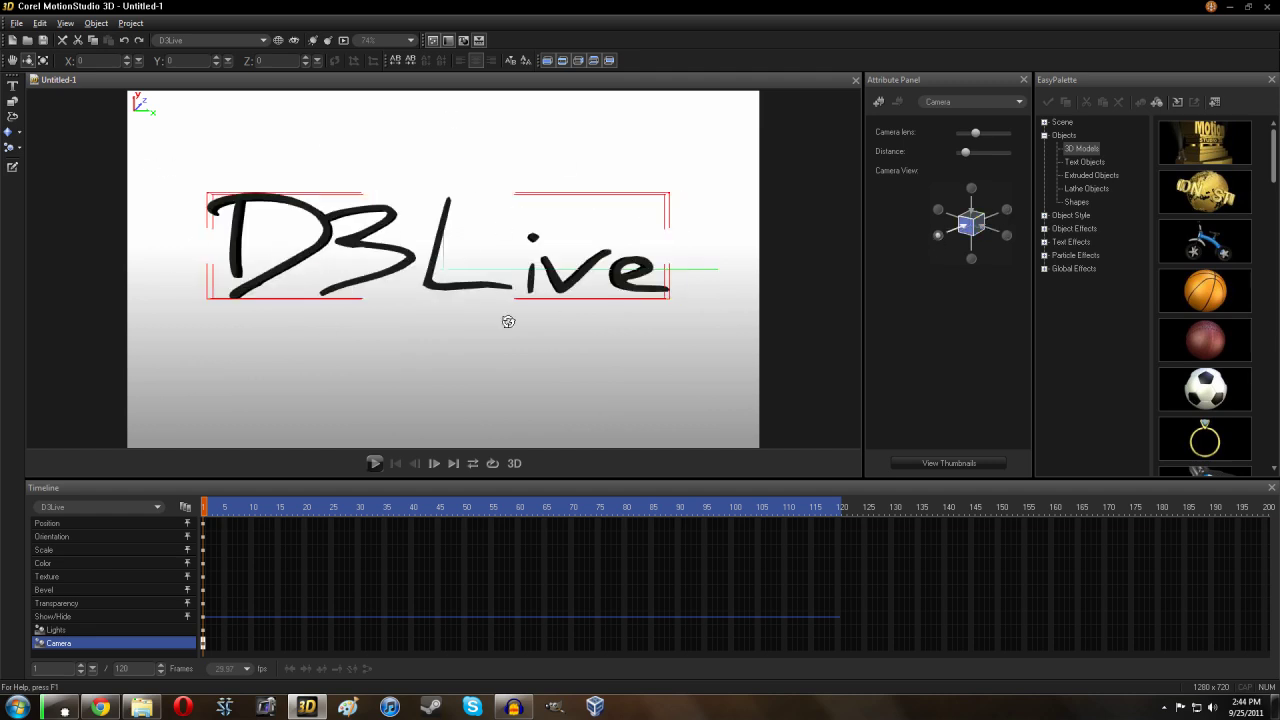
pyautogui.moveTo(963, 153); pyautogui.dragTo(997, 159)
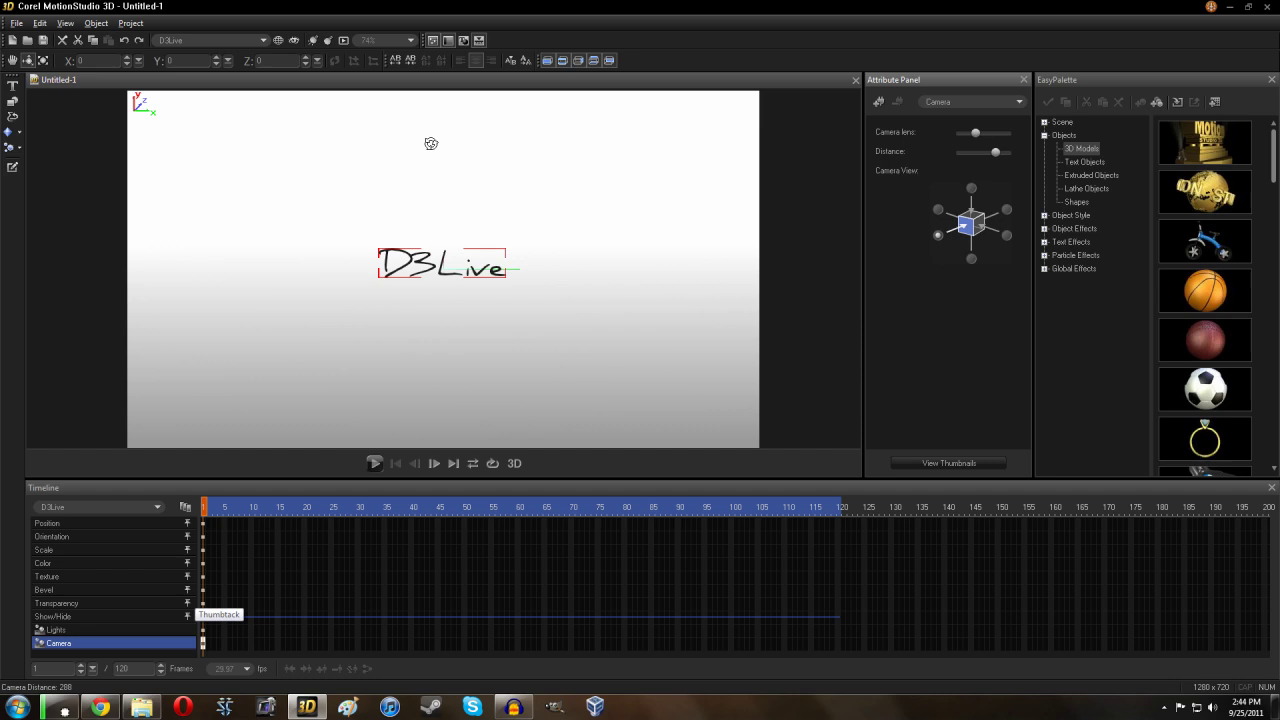
# Step: Keyframe the text's Y orientation at 90° on frame 31 and 180° on frame 61
pyautogui.click(140, 541)
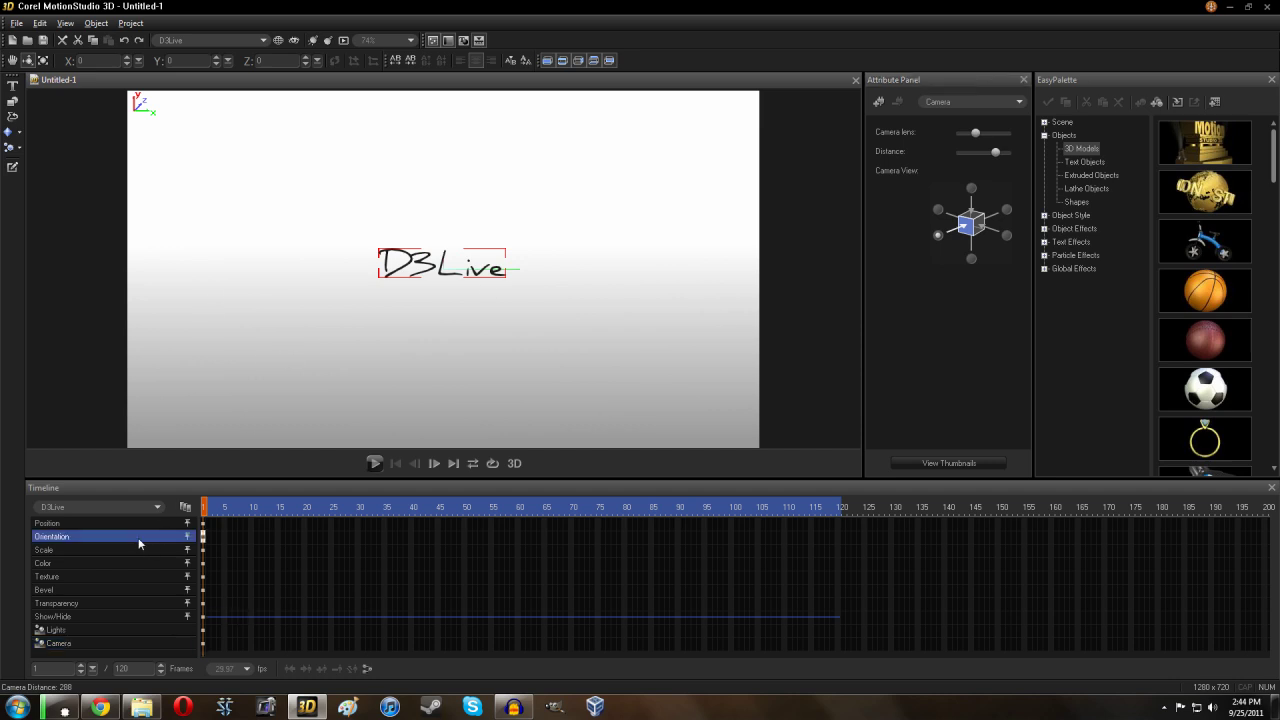
pyautogui.click(362, 539)
pyautogui.click(170, 60)
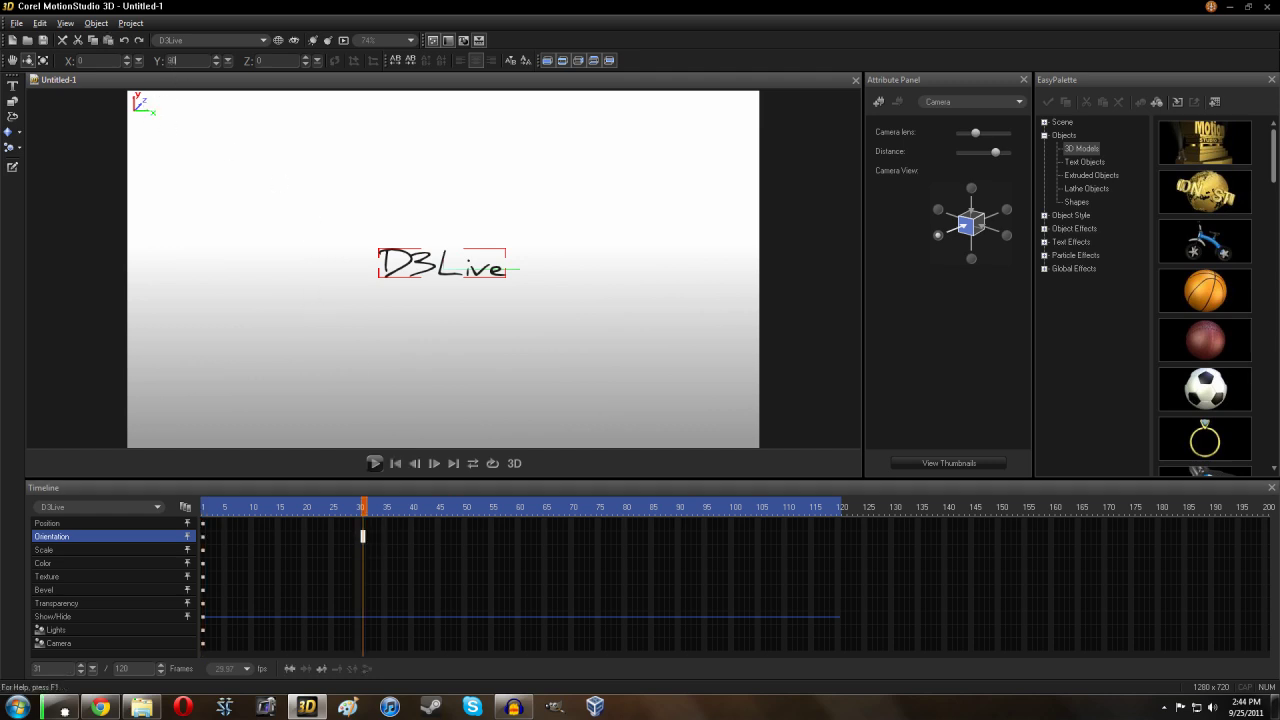
pyautogui.write('90')
pyautogui.press('Return')
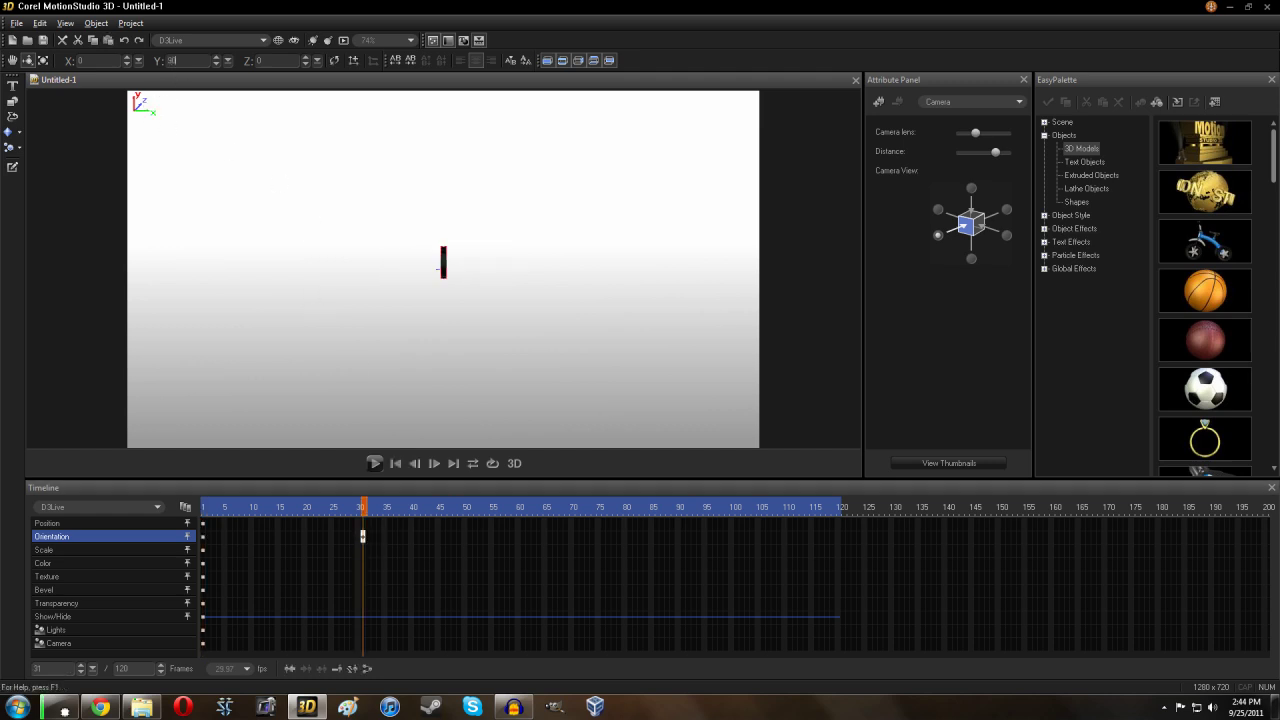
pyautogui.click(522, 542)
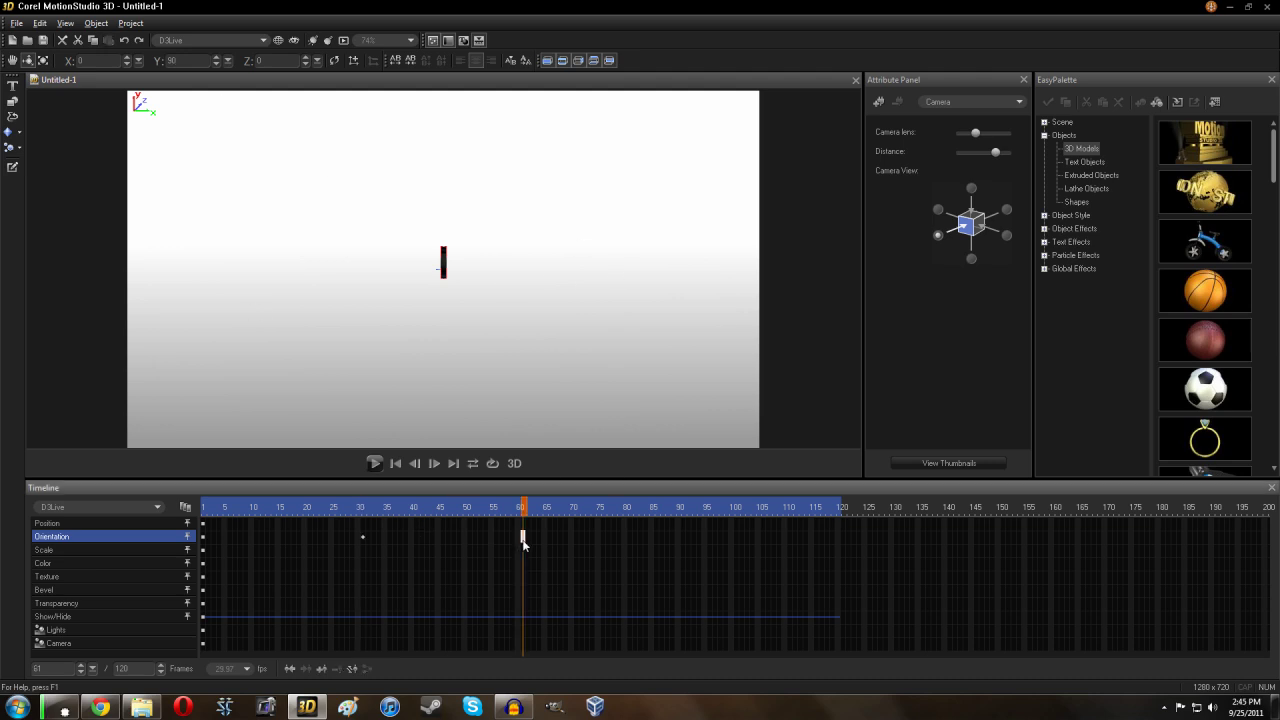
pyautogui.click(172, 60)
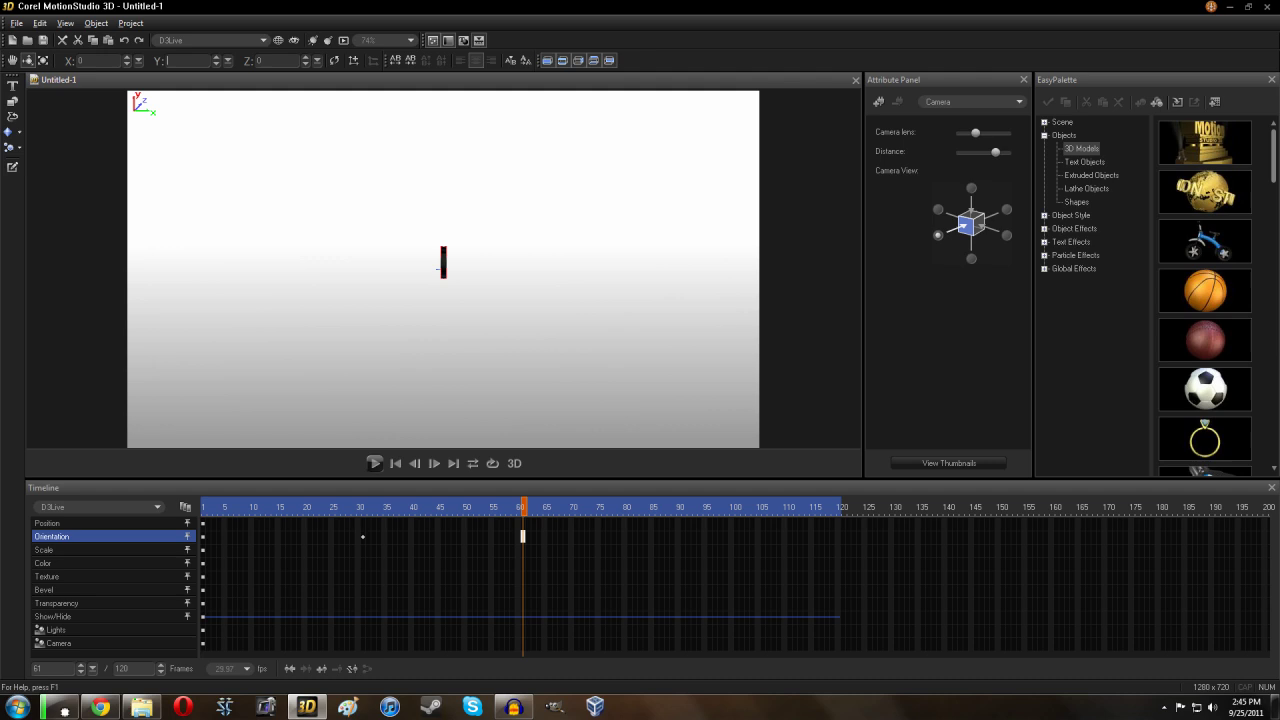
pyautogui.write('180')
pyautogui.press('Return')
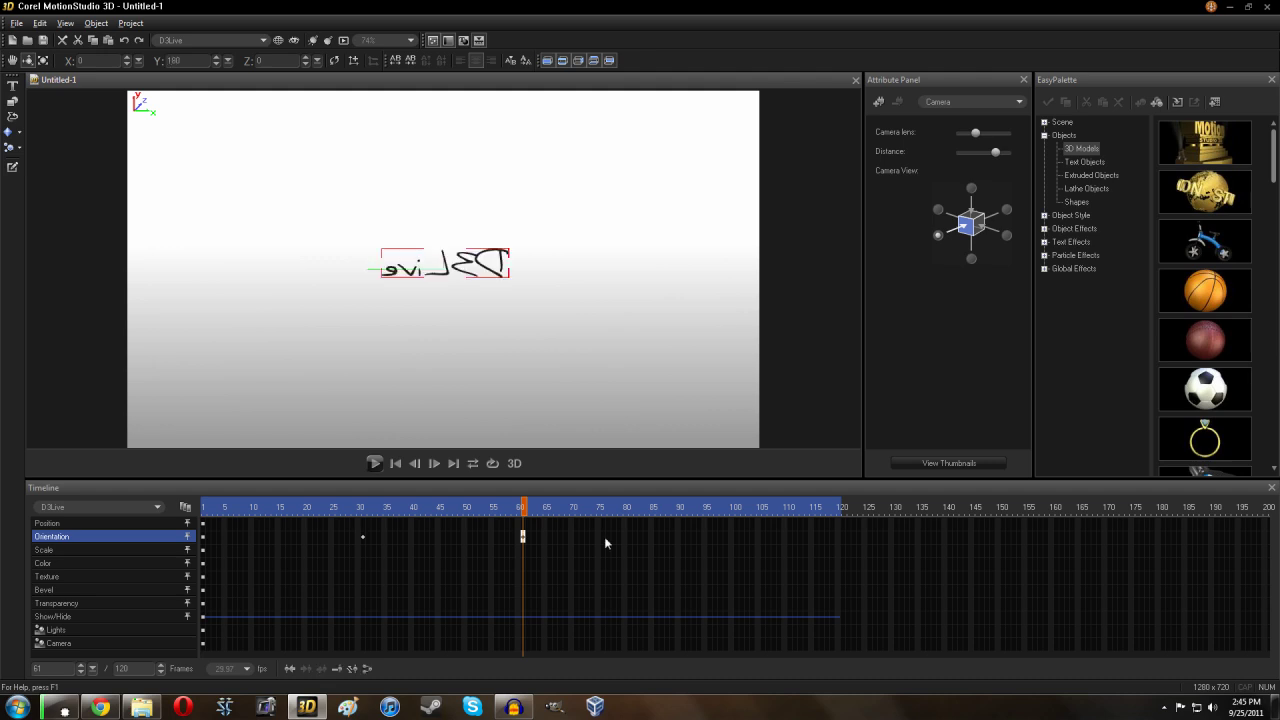
# Step: Add Y orientation keyframes of 270° at frame 91 and 360° at frame 120
pyautogui.click(684, 544)
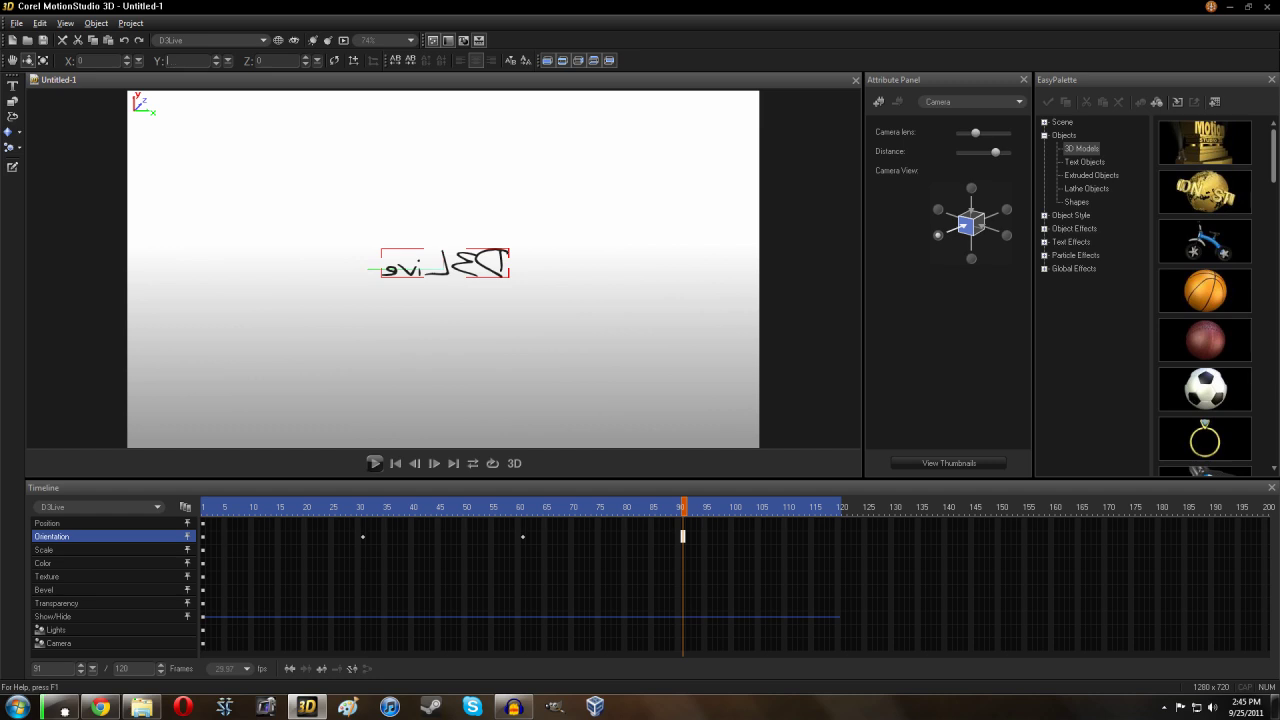
pyautogui.write('270')
pyautogui.press('Return')
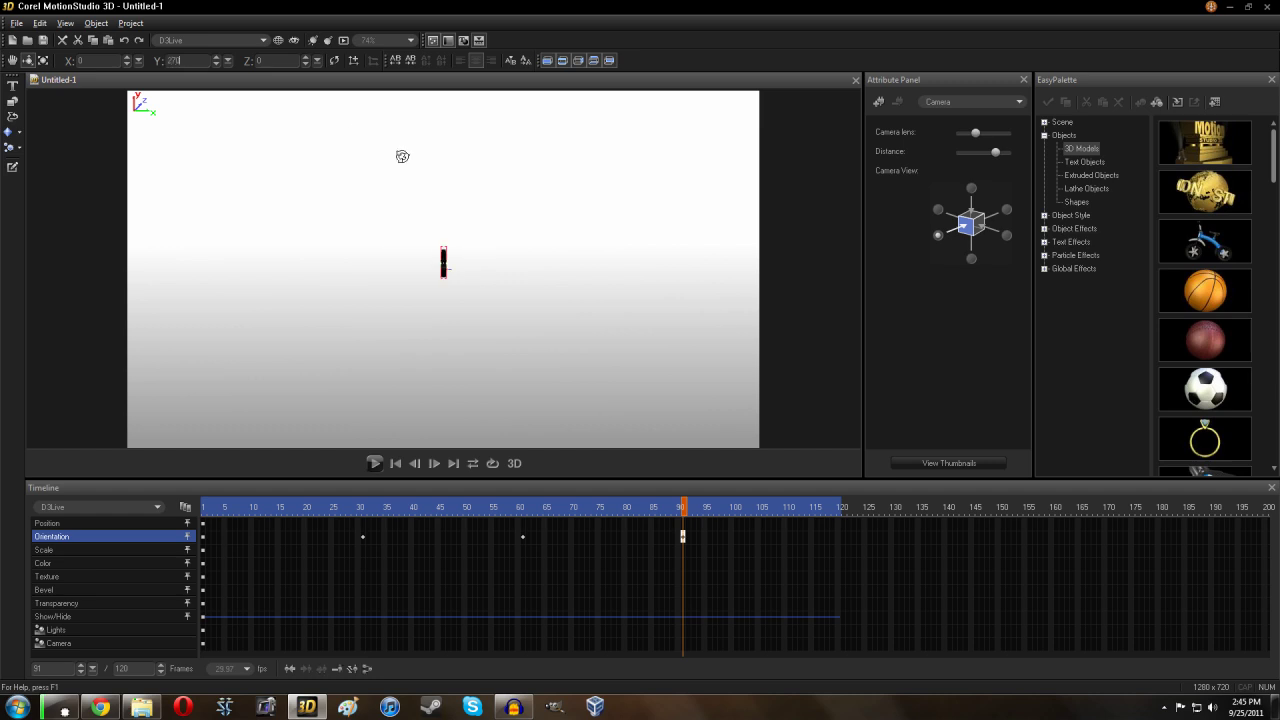
pyautogui.click(838, 541)
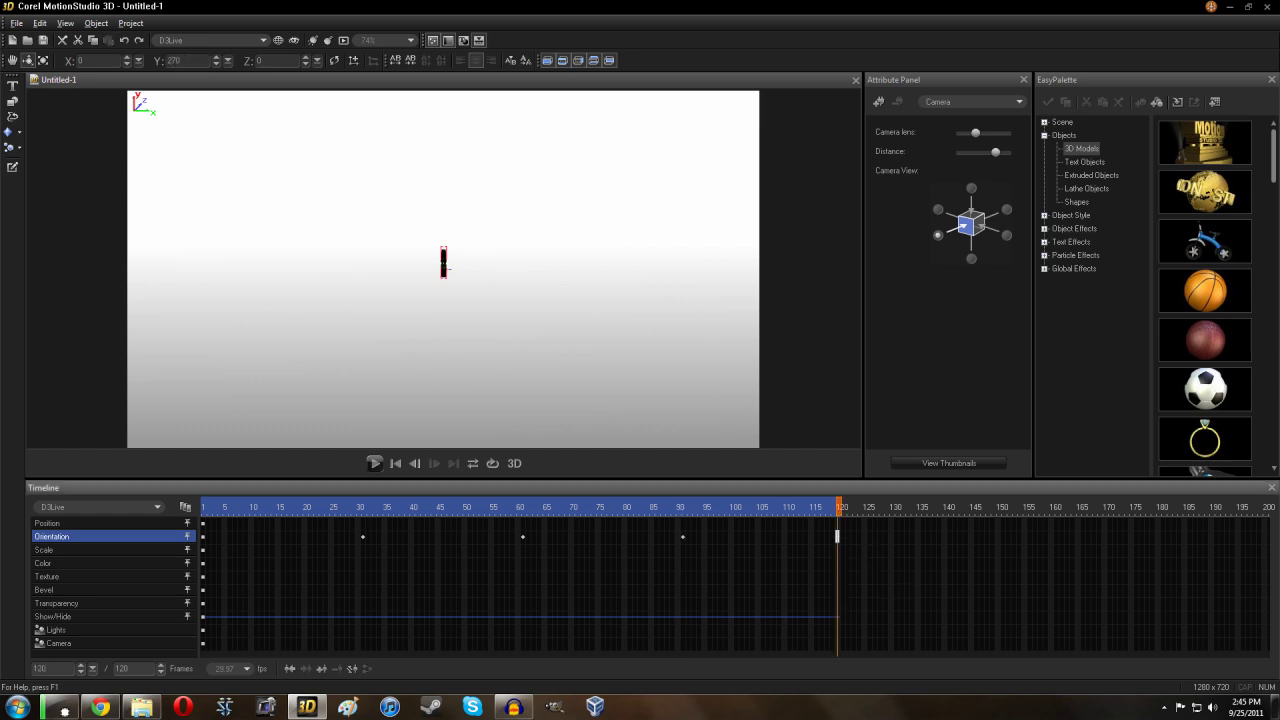
pyautogui.write('3')
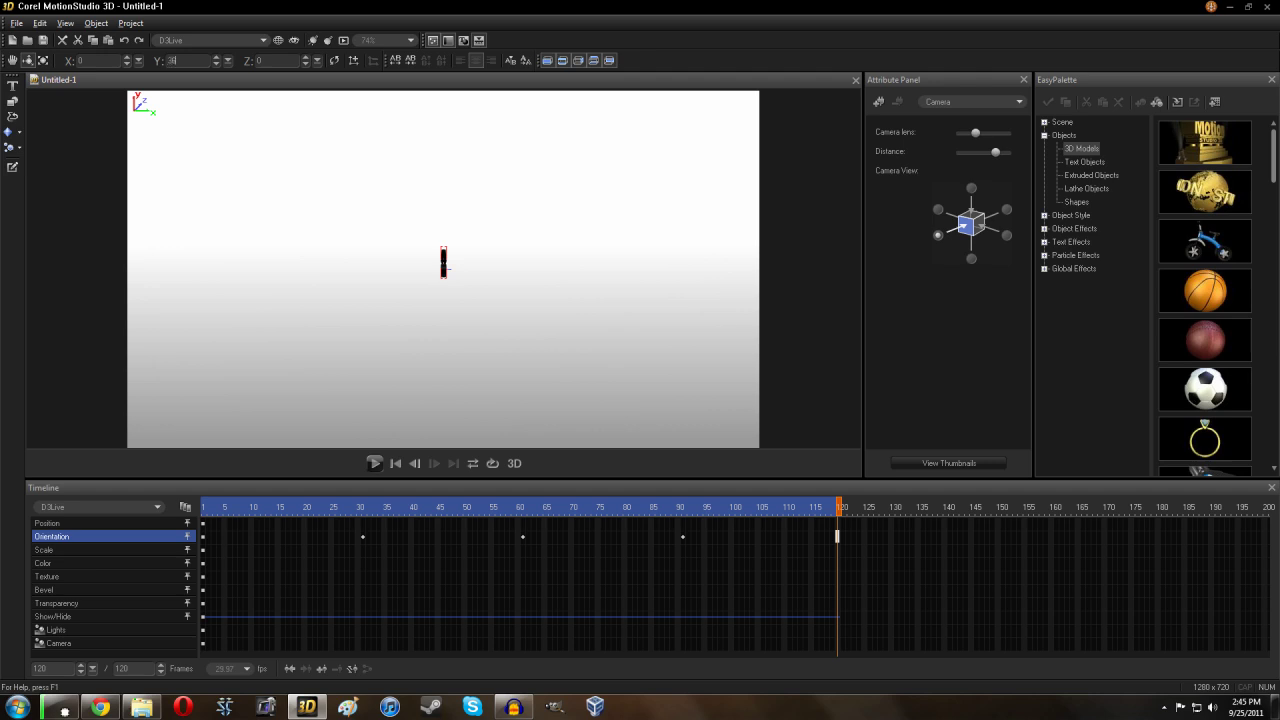
pyautogui.write('60')
pyautogui.press('Return')
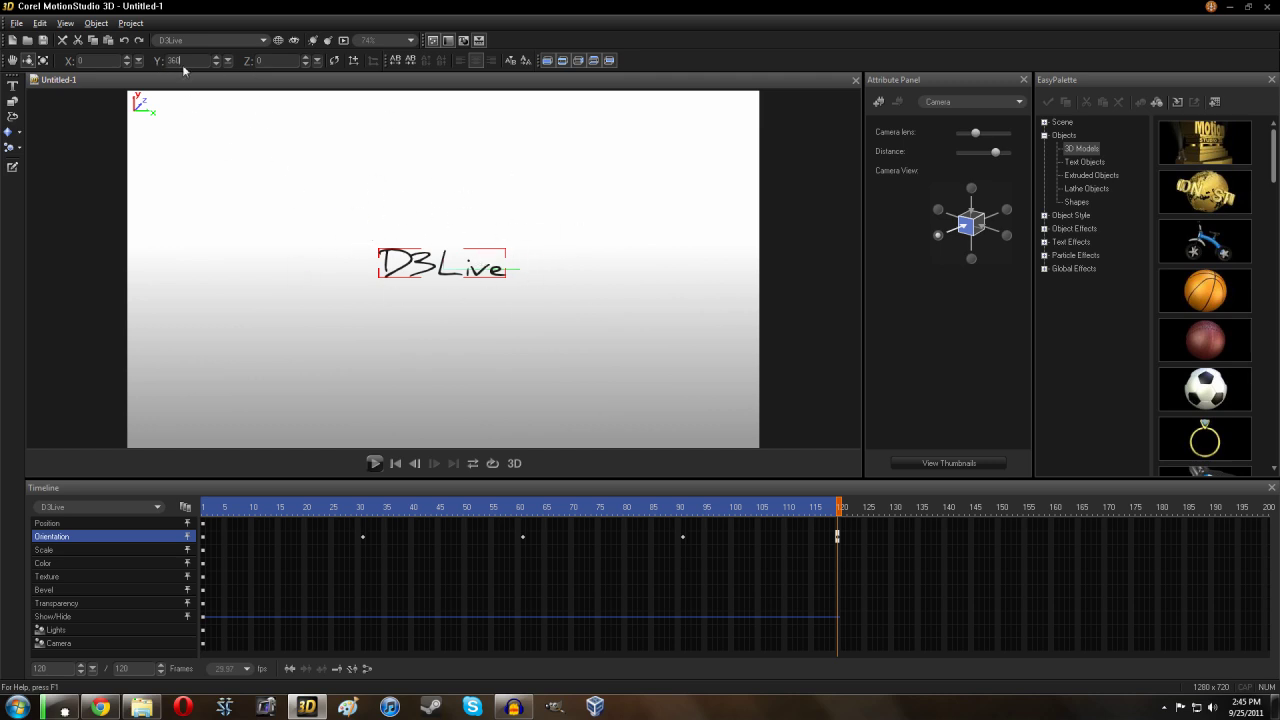
# Step: Preview the spin, then keyframe camera distance 1 at frame 120 and replay the zoom
pyautogui.click(374, 463)
pyautogui.moveTo(995, 155); pyautogui.dragTo(955, 159)
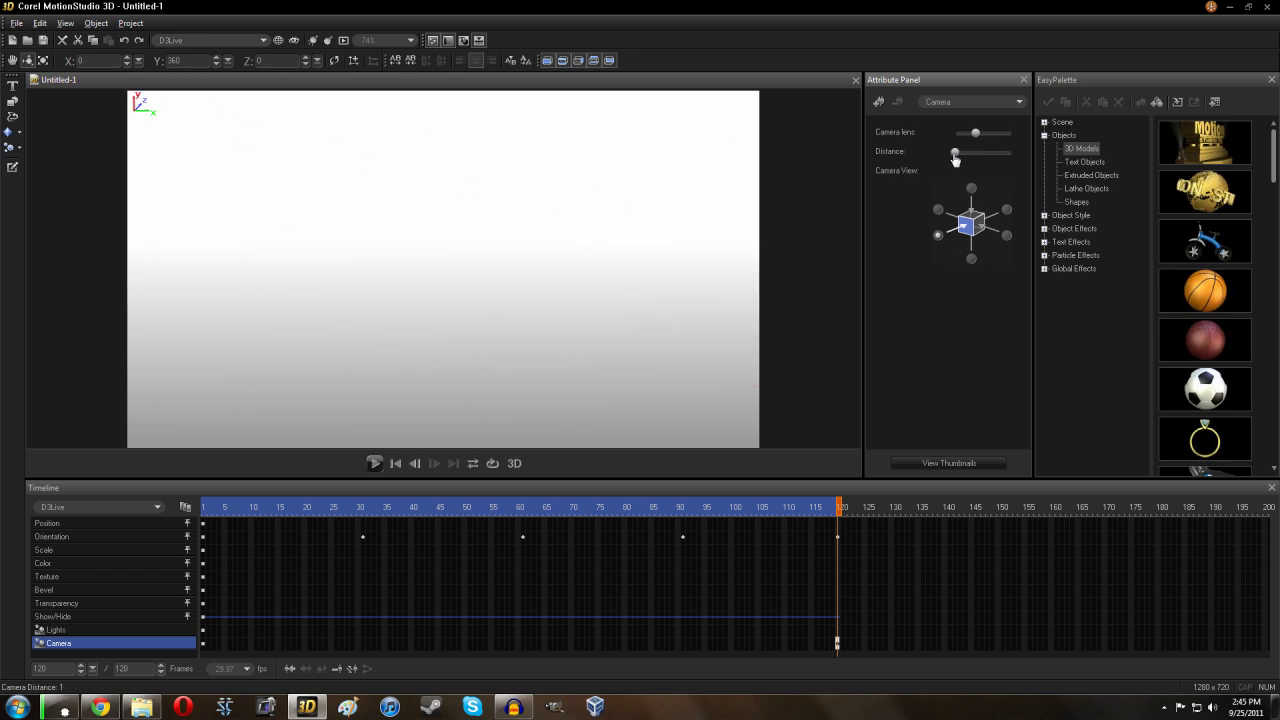
pyautogui.click(374, 463)
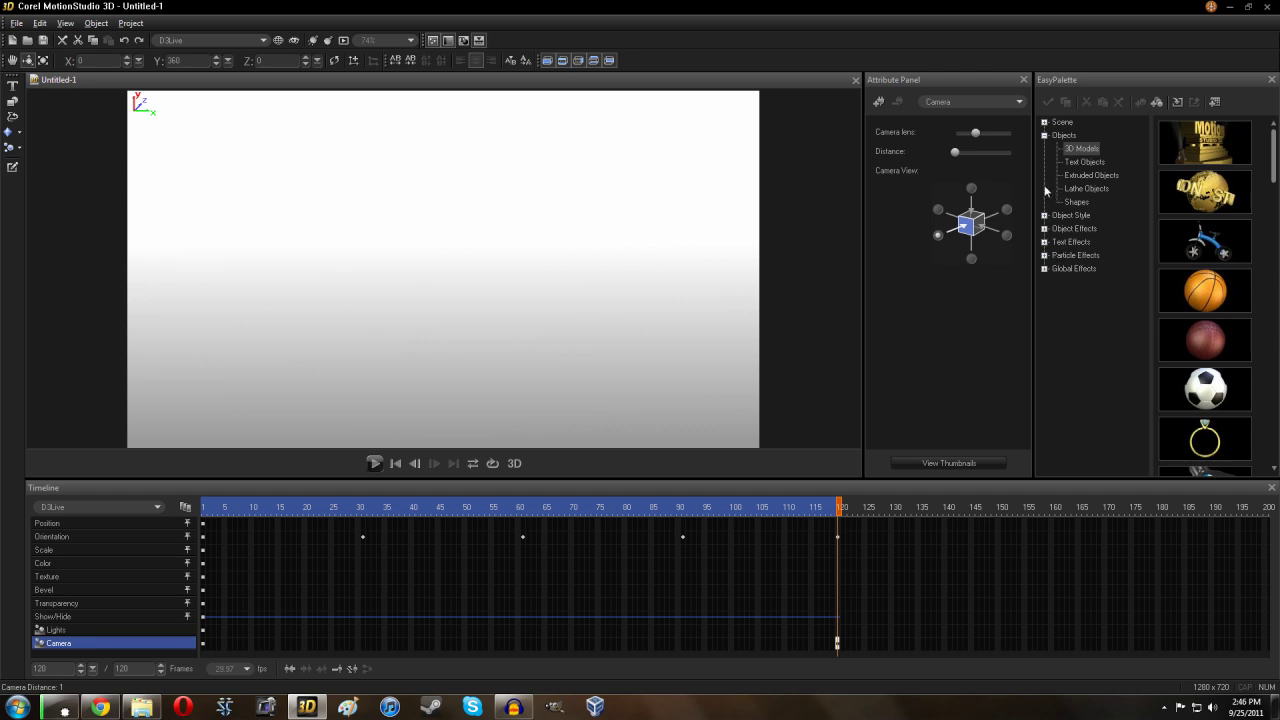
# Step: Apply a Shadow global effect preset and preview the animation
pyautogui.click(1044, 269)
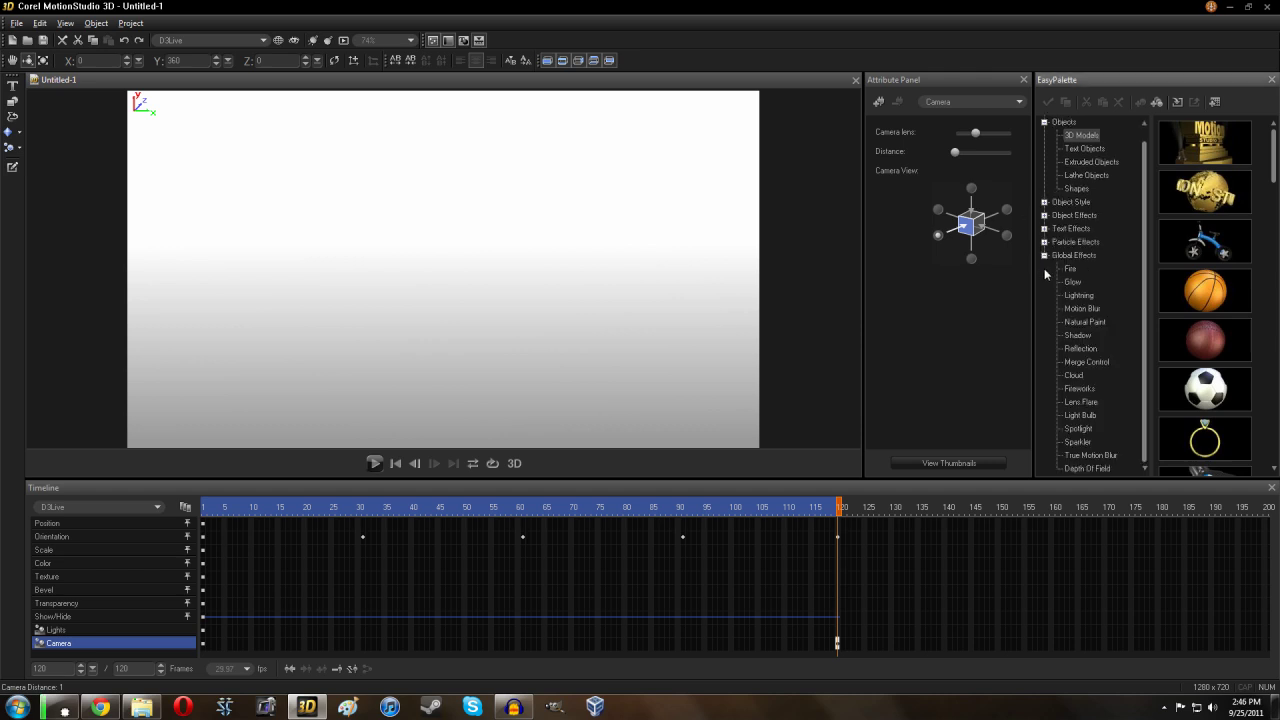
pyautogui.click(1078, 335)
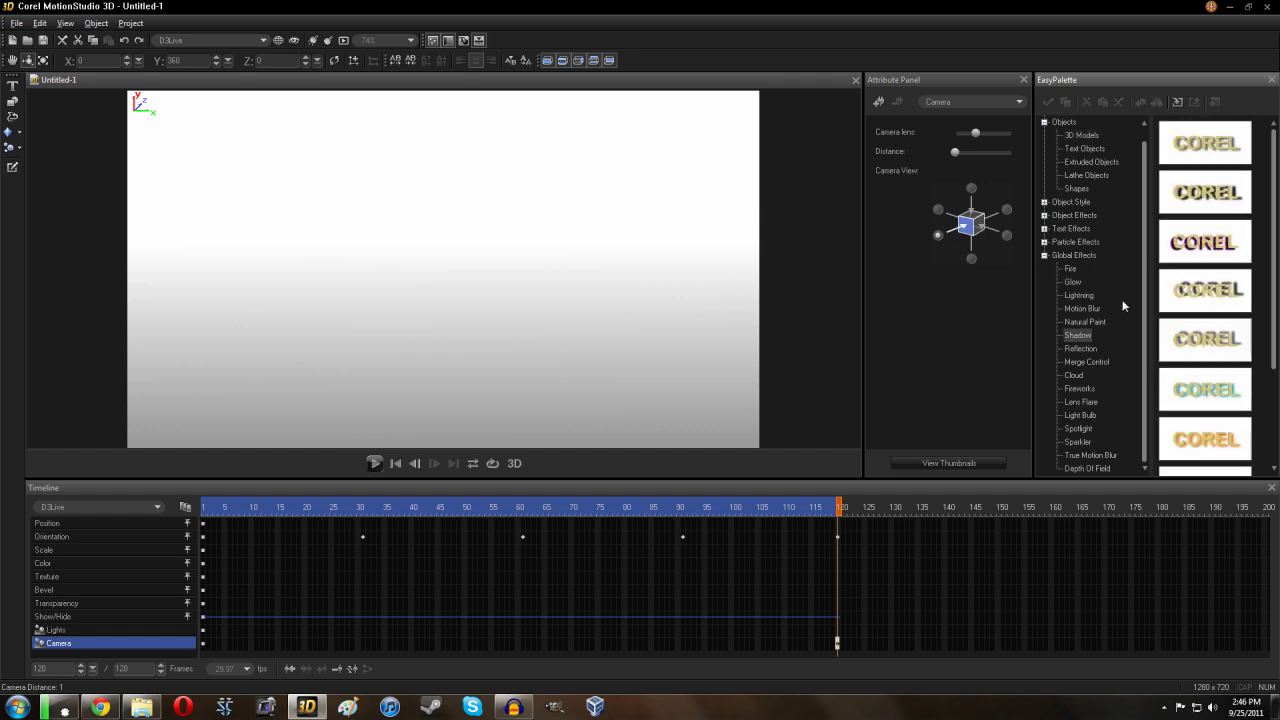
pyautogui.doubleClick(1210, 200)
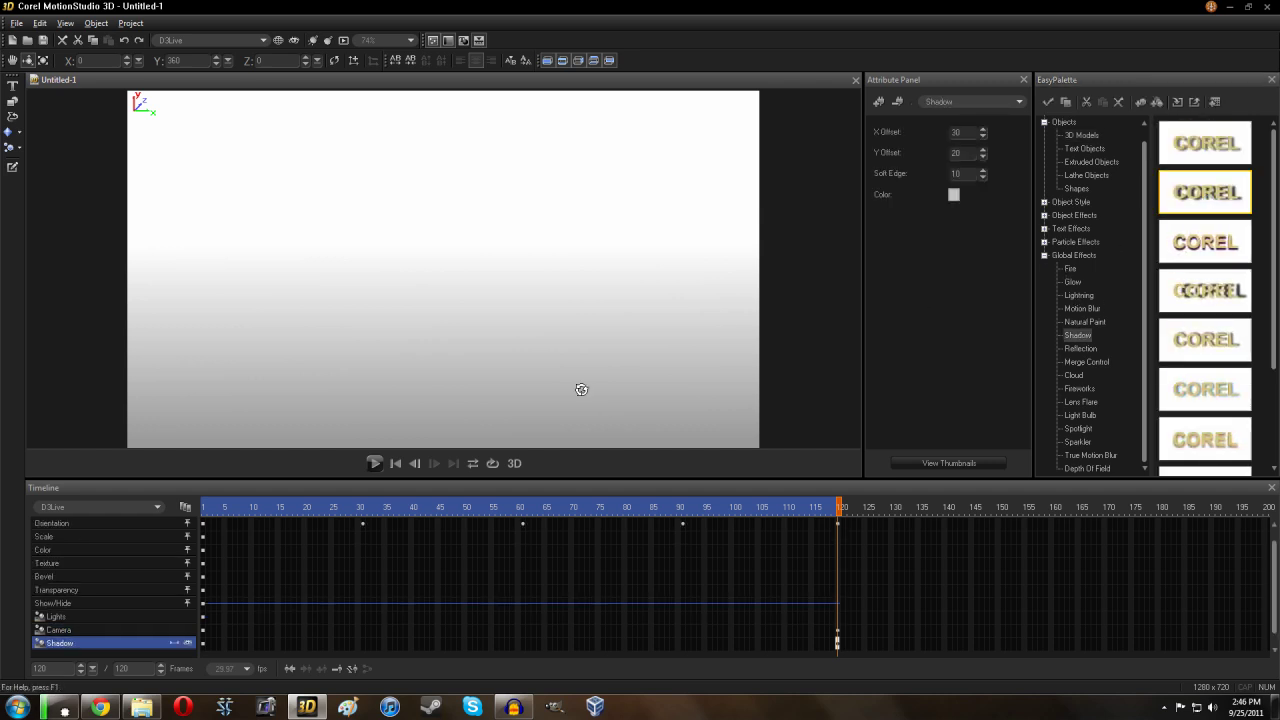
pyautogui.click(374, 463)
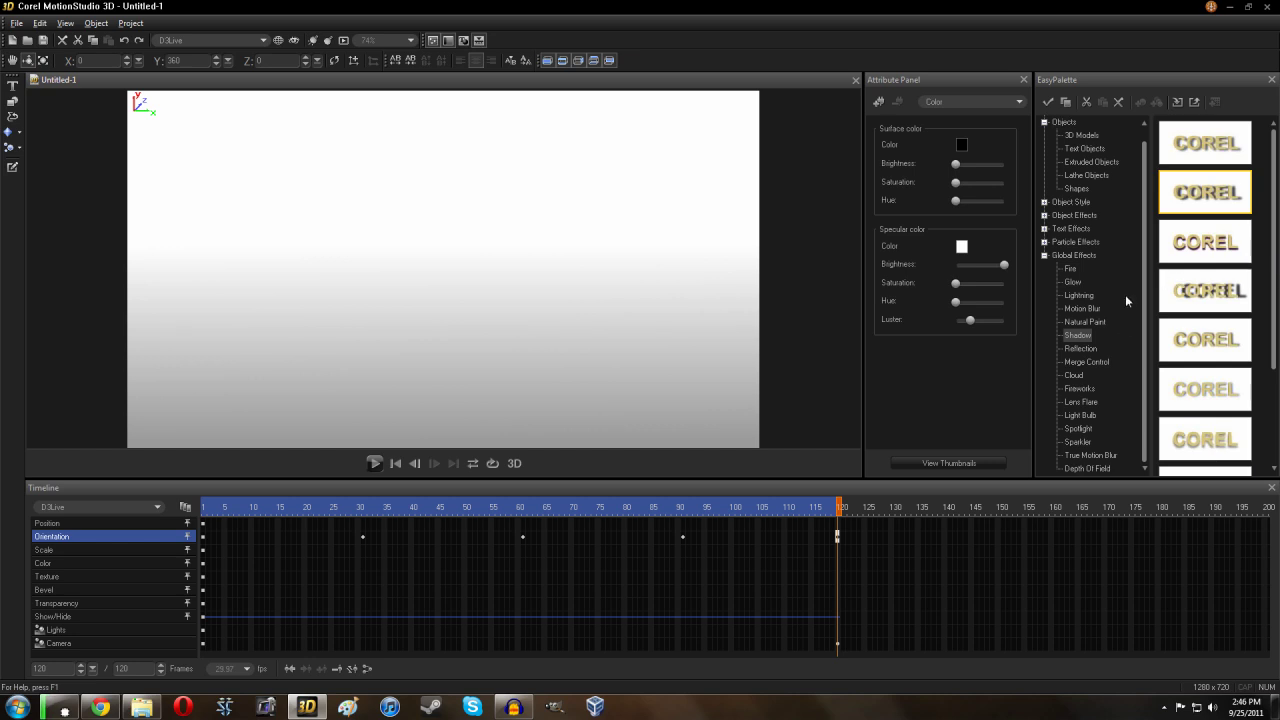
# Step: Apply a Fire preset to the title, preview it, then delete it
pyautogui.click(1070, 268)
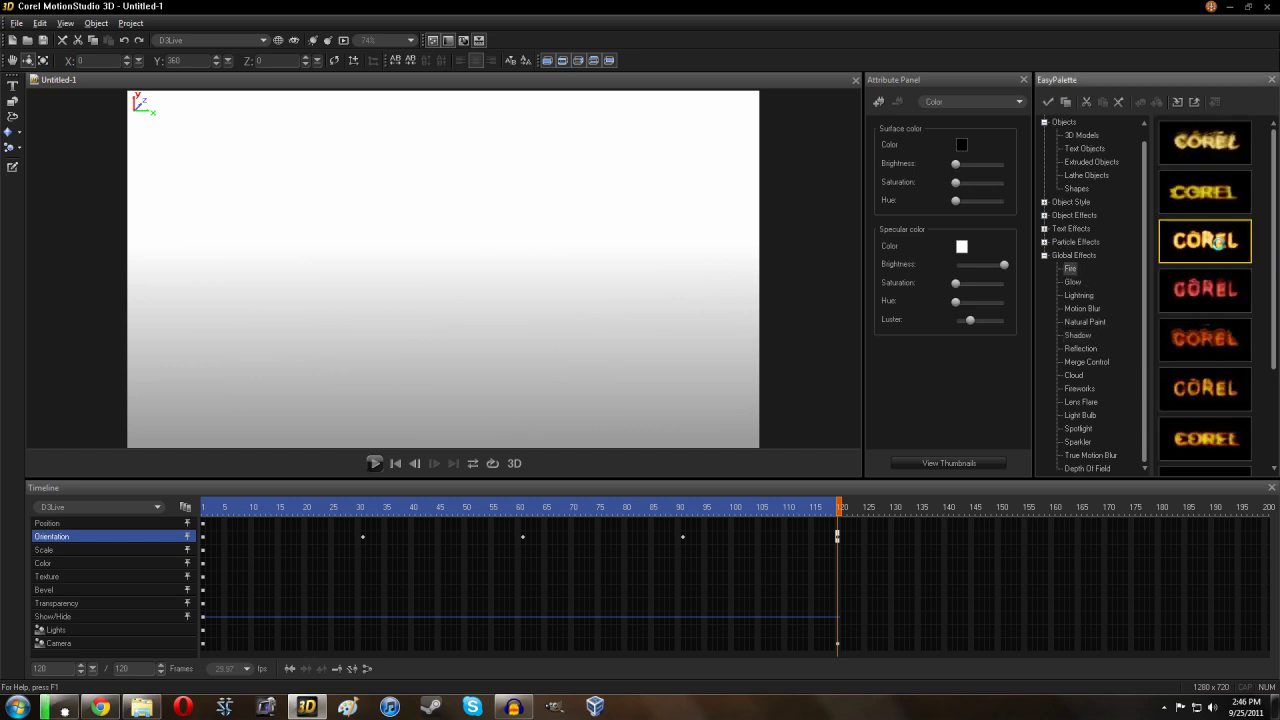
pyautogui.moveTo(1195, 241); pyautogui.dragTo(556, 405)
pyautogui.click(374, 463)
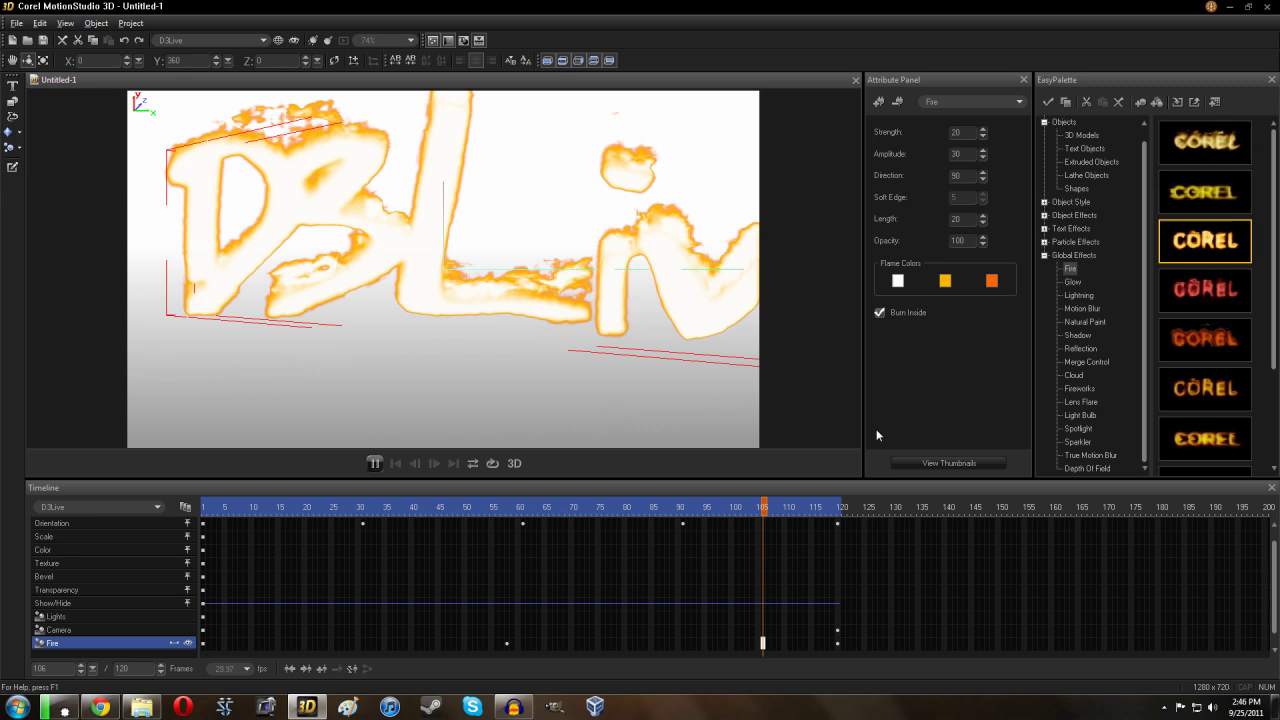
pyautogui.press('Delete')
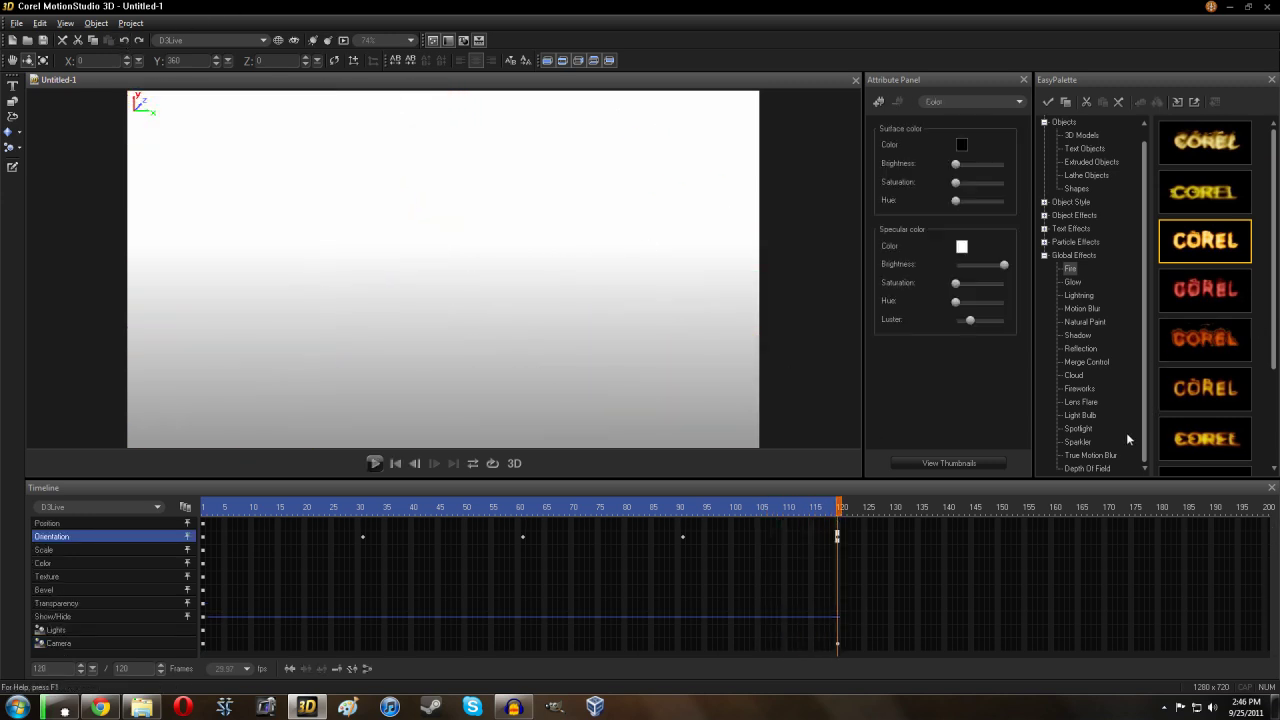
# Step: Apply the True Motion Blur preset (blur amount 6) and preview the blurred spinning title
pyautogui.click(1103, 456)
pyautogui.doubleClick(1206, 196)
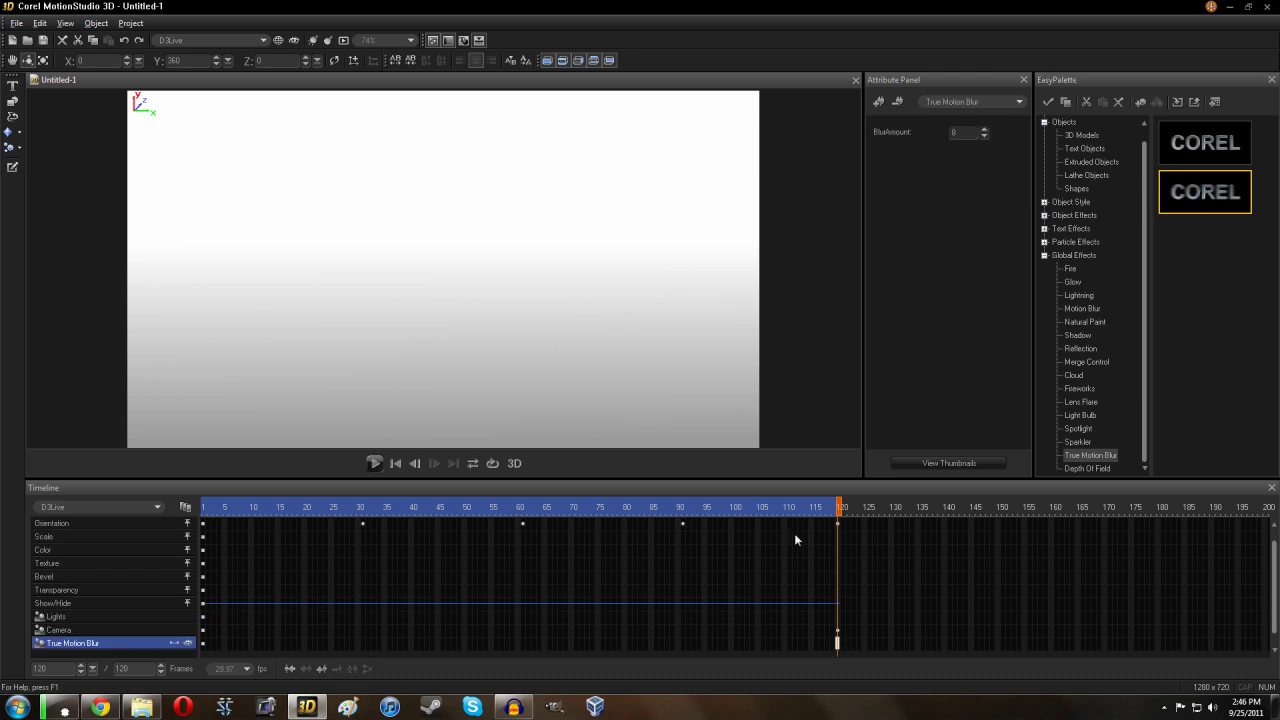
pyautogui.click(374, 464)
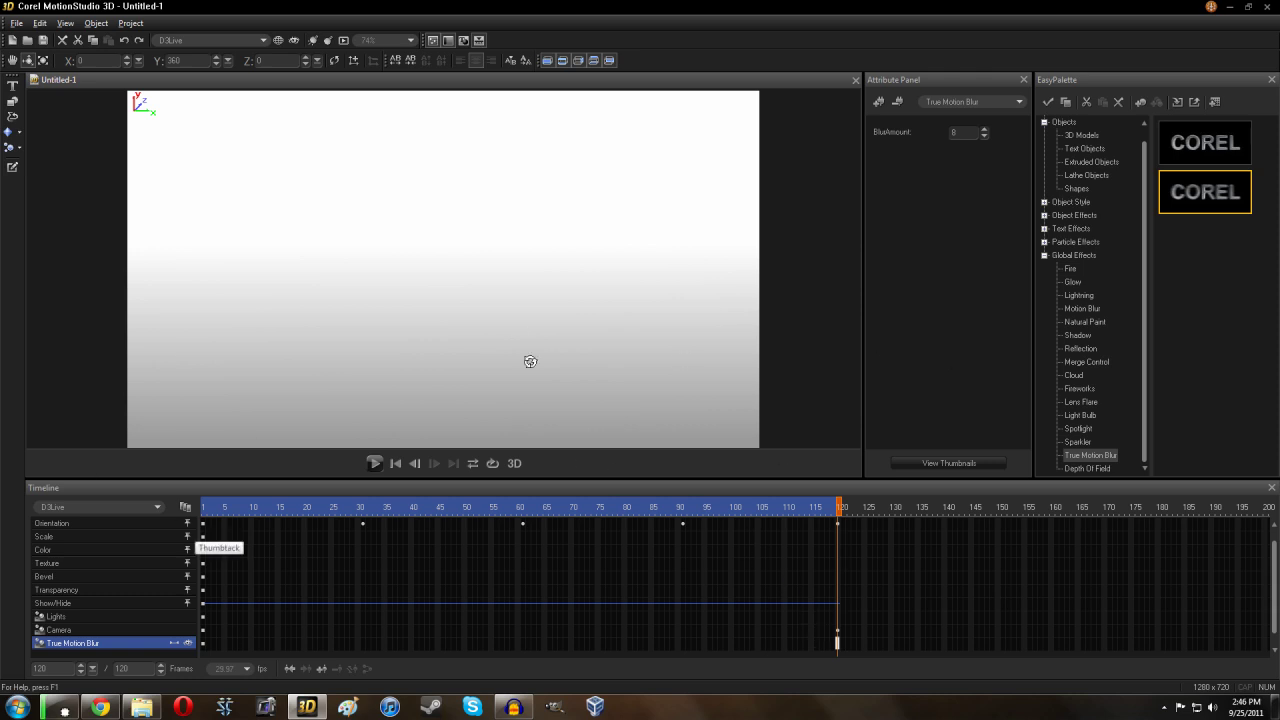
pyautogui.click(16, 23)
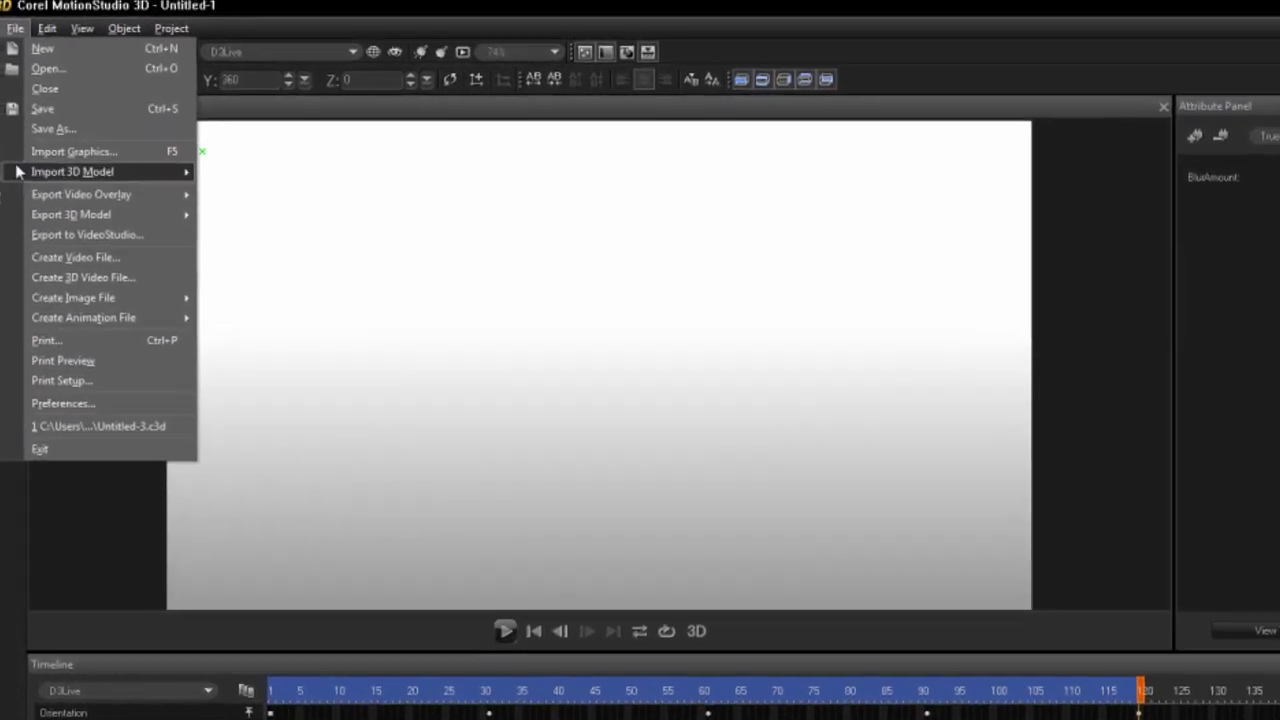
pyautogui.moveTo(18, 128)
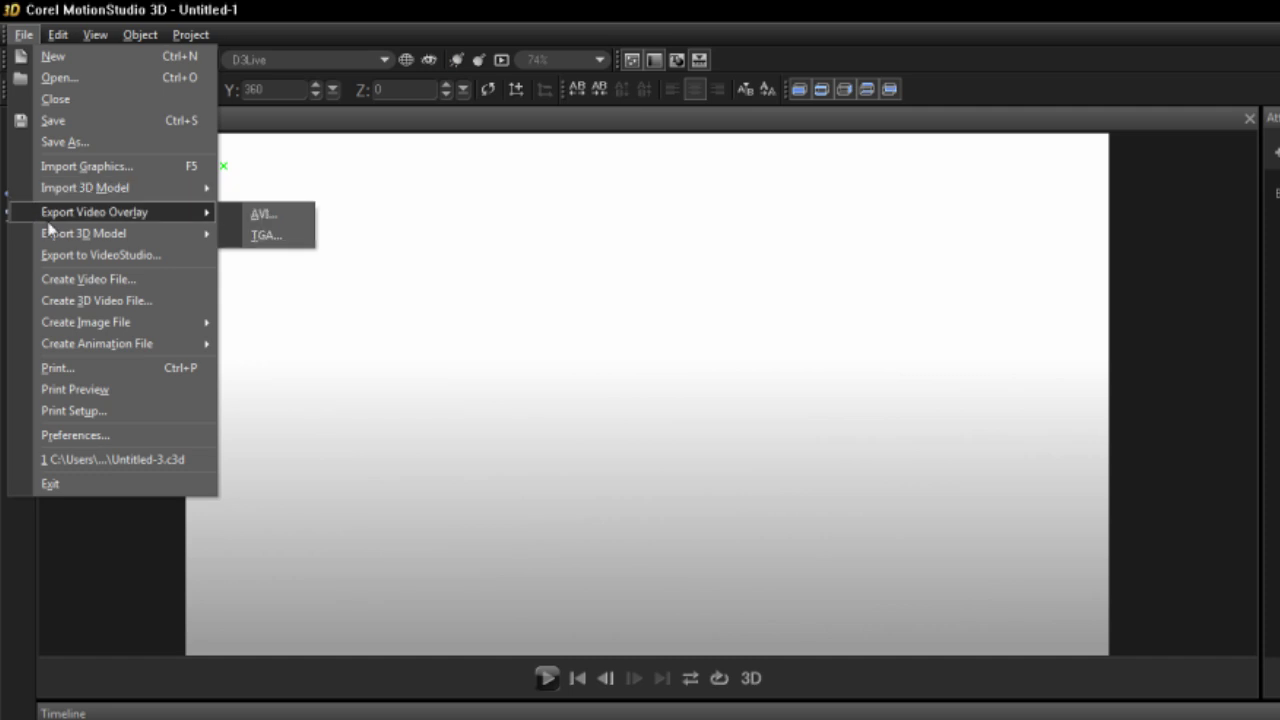
pyautogui.moveTo(107, 232)
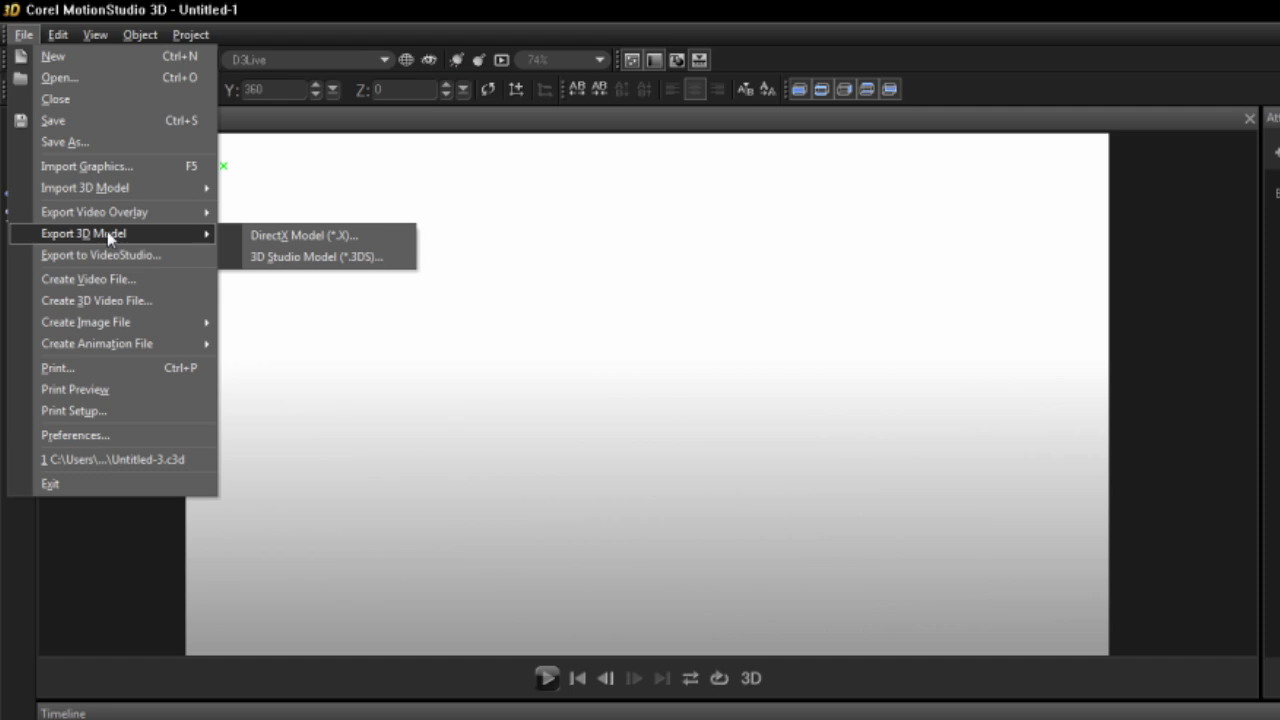
pyautogui.click(908, 9)
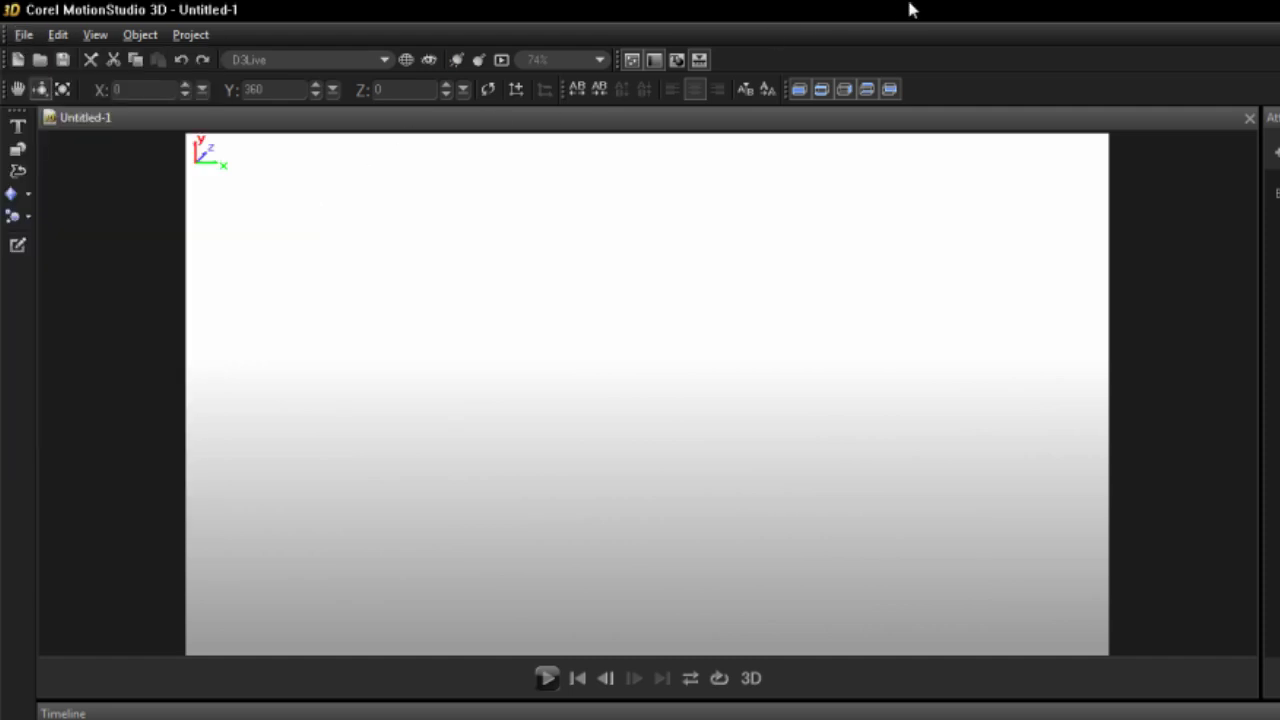
# Step: Enable red-cyan anaglyph 3D and preview the blurred spin-and-zoom animation in 3D
pyautogui.click(751, 679)
pyautogui.click(548, 679)
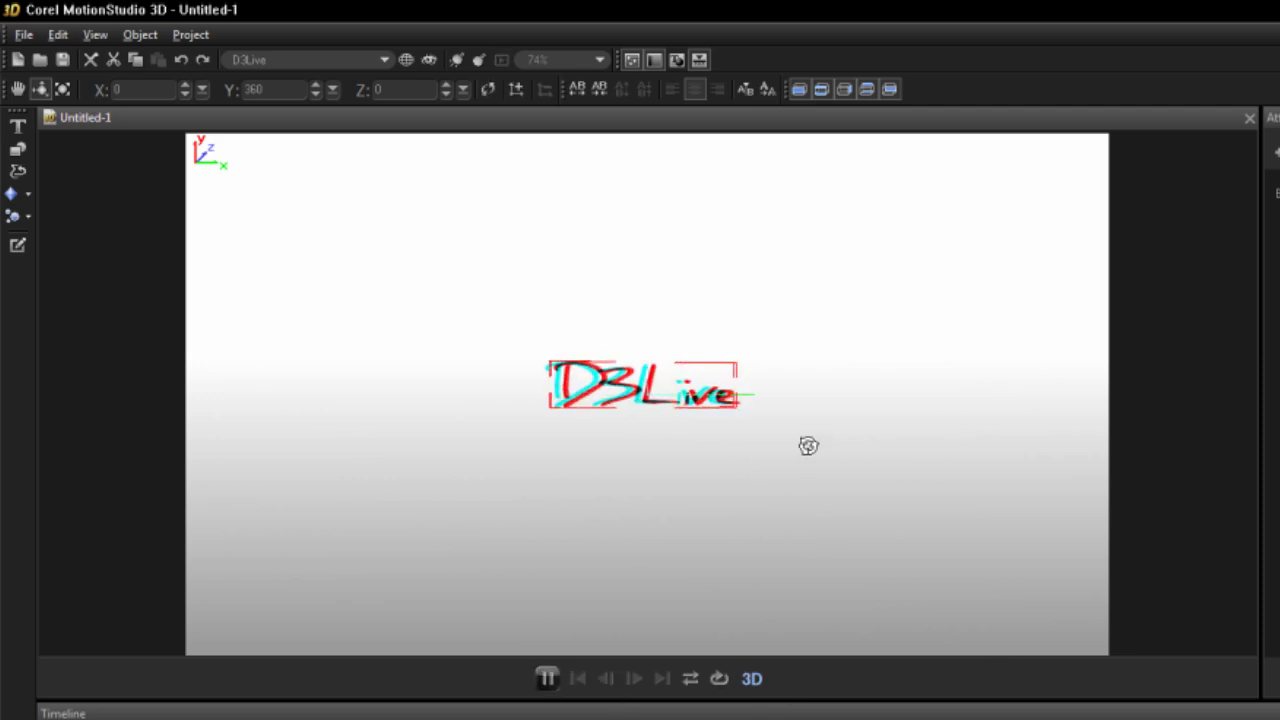
pyautogui.click(547, 678)
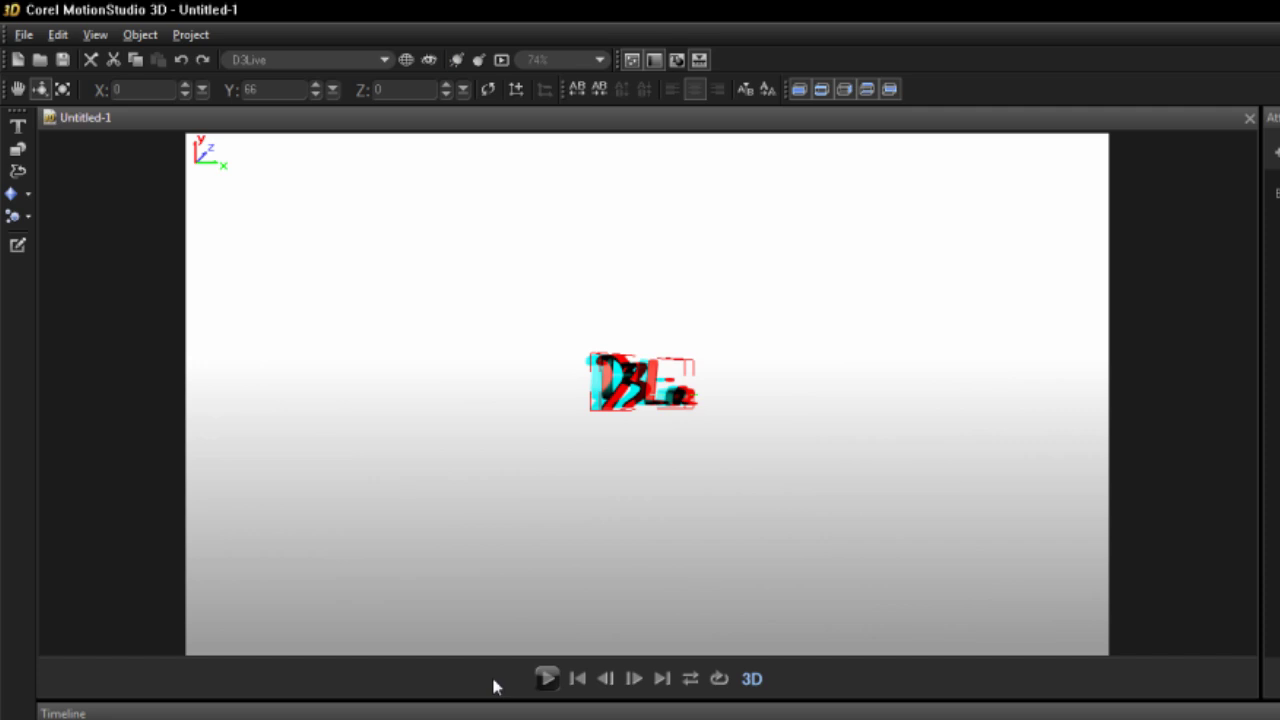
pyautogui.click(21, 40)
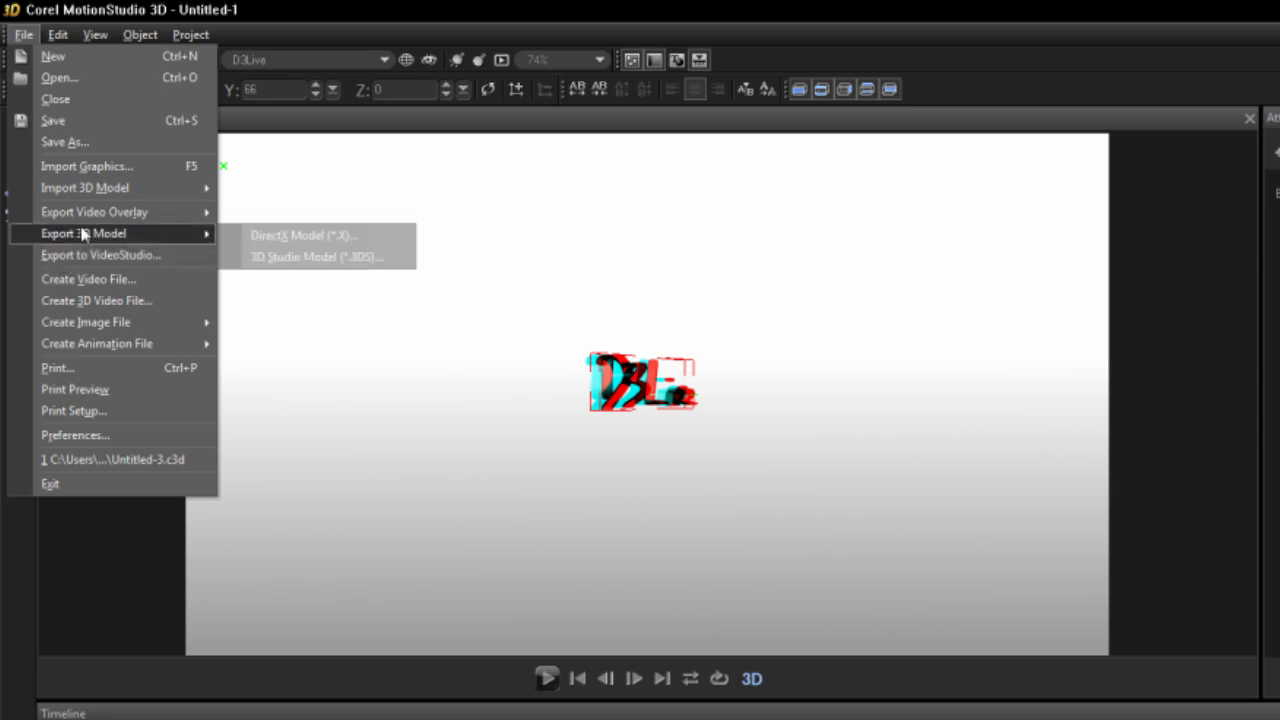
# Step: Open the Save as Video File dialog, set to Microsoft AVI at 1280 x 720, 30 fps
pyautogui.moveTo(88, 218)
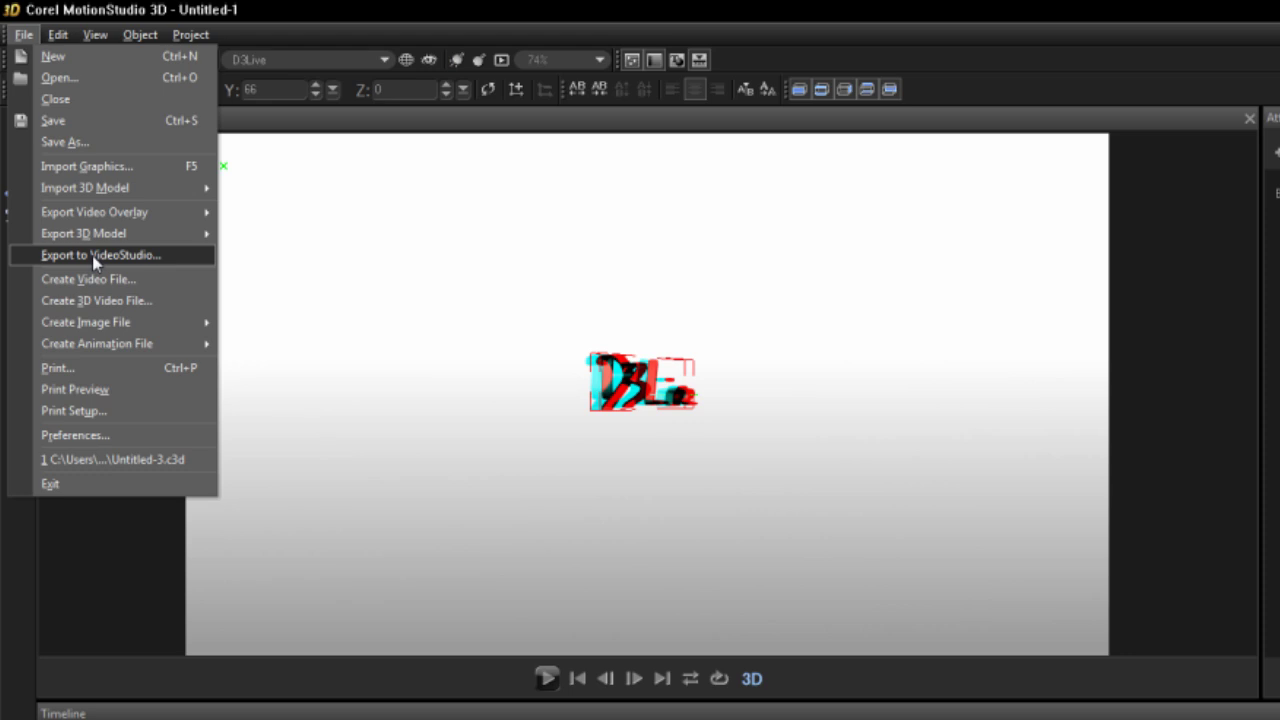
pyautogui.click(92, 279)
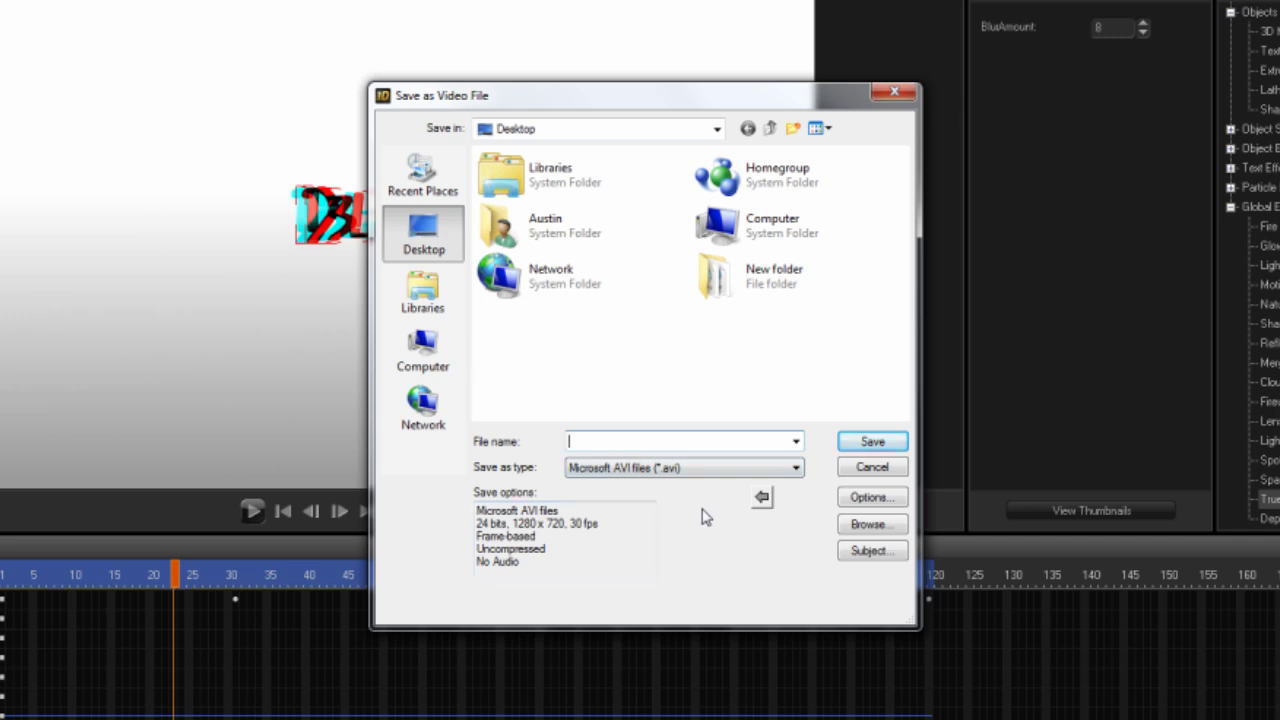
# Step: Name the video 'd3live logo' and start rendering the AVI to the Desktop
pyautogui.write('d3live logo')
pyautogui.press('Return')
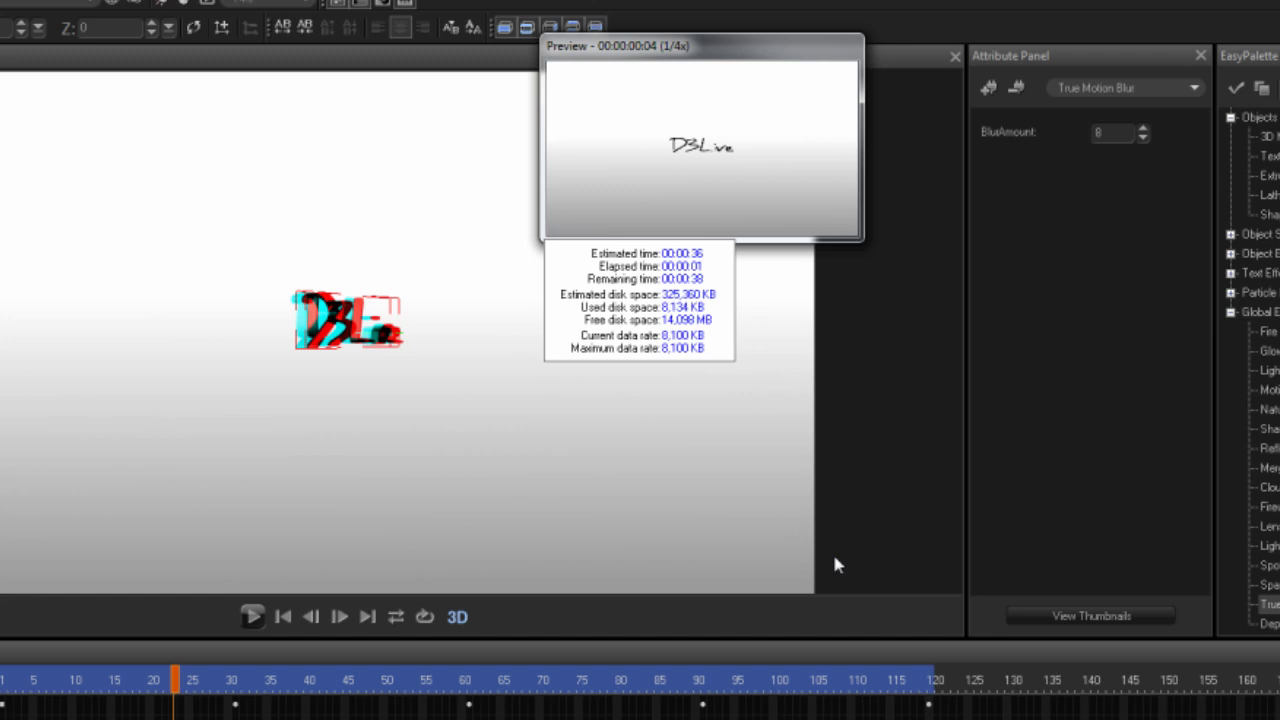